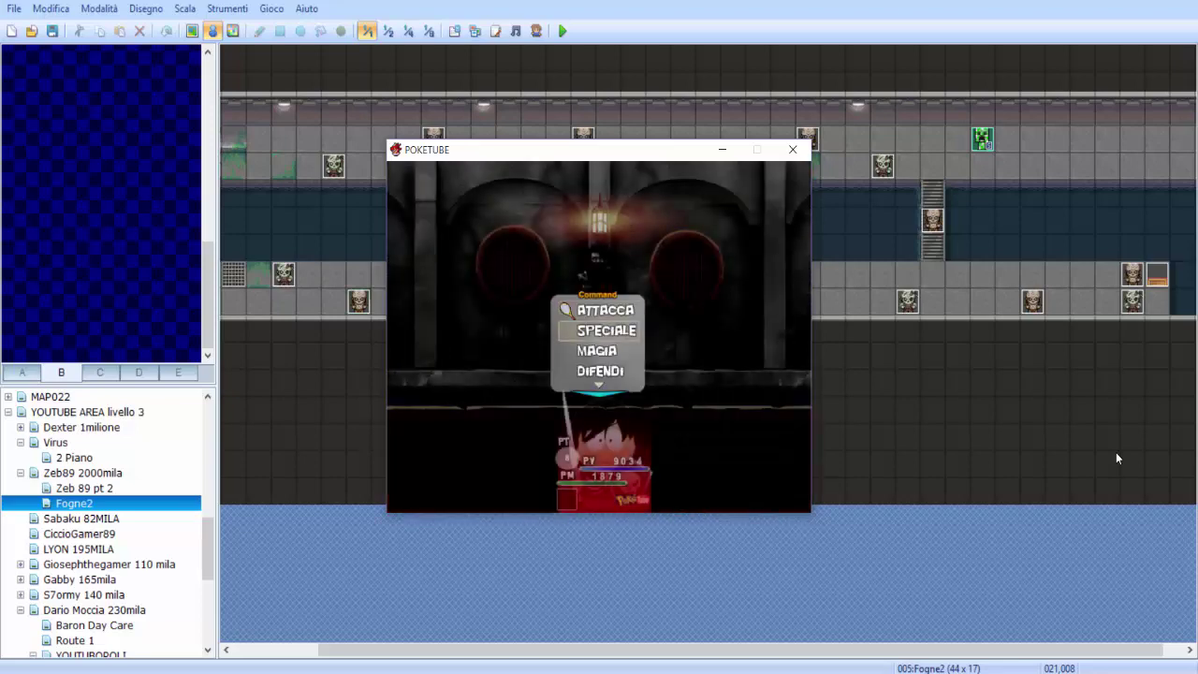
Play through the zombie battle in the running playtest and close the game.
{"action": "key", "text": "Return"}
{"action": "key", "text": "Return"}
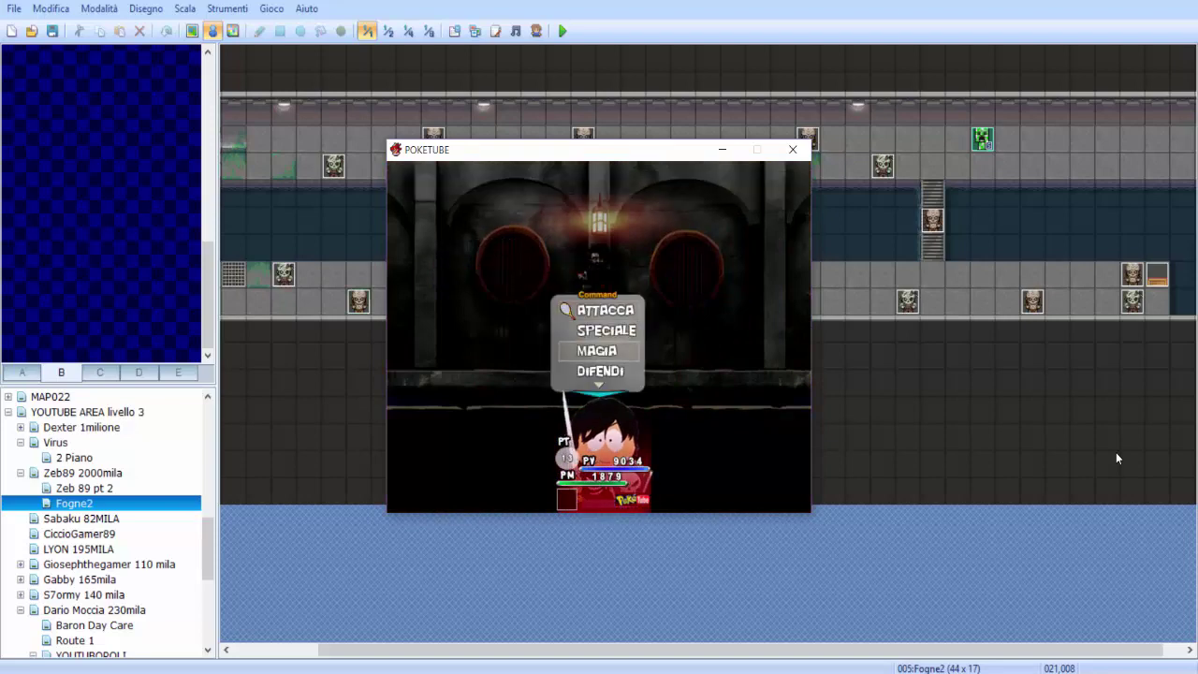
{"action": "key", "text": "Return"}
{"action": "key", "text": "Return"}
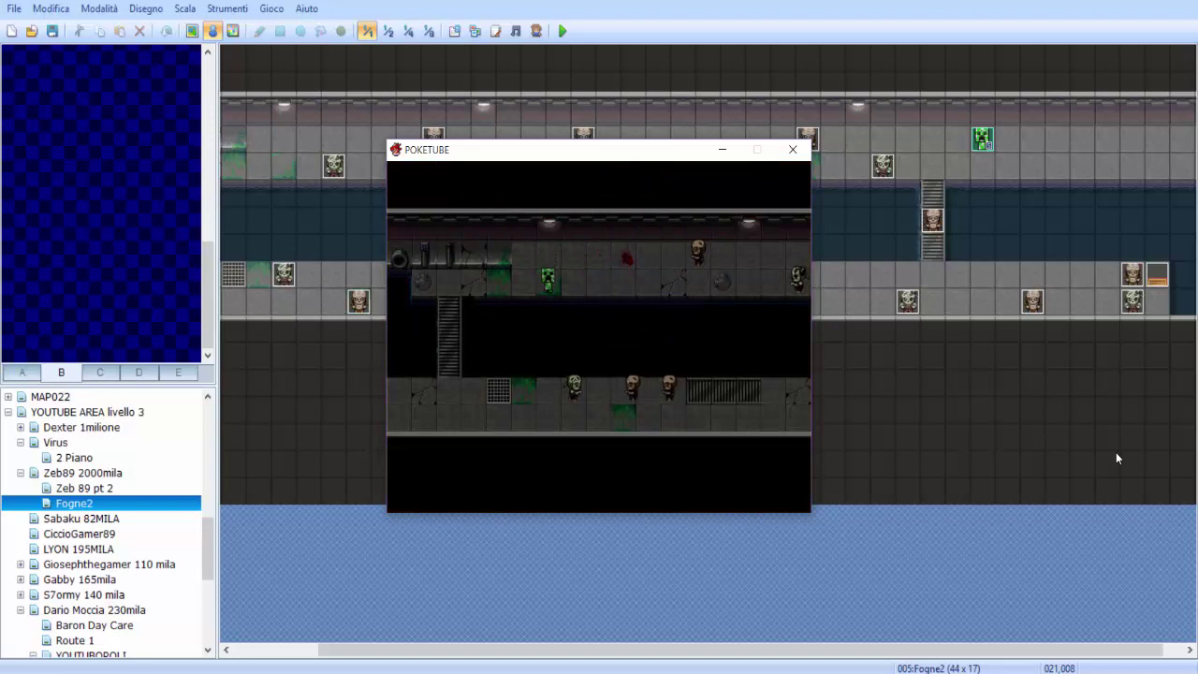
{"action": "left_click", "coordinate": [792, 149]}
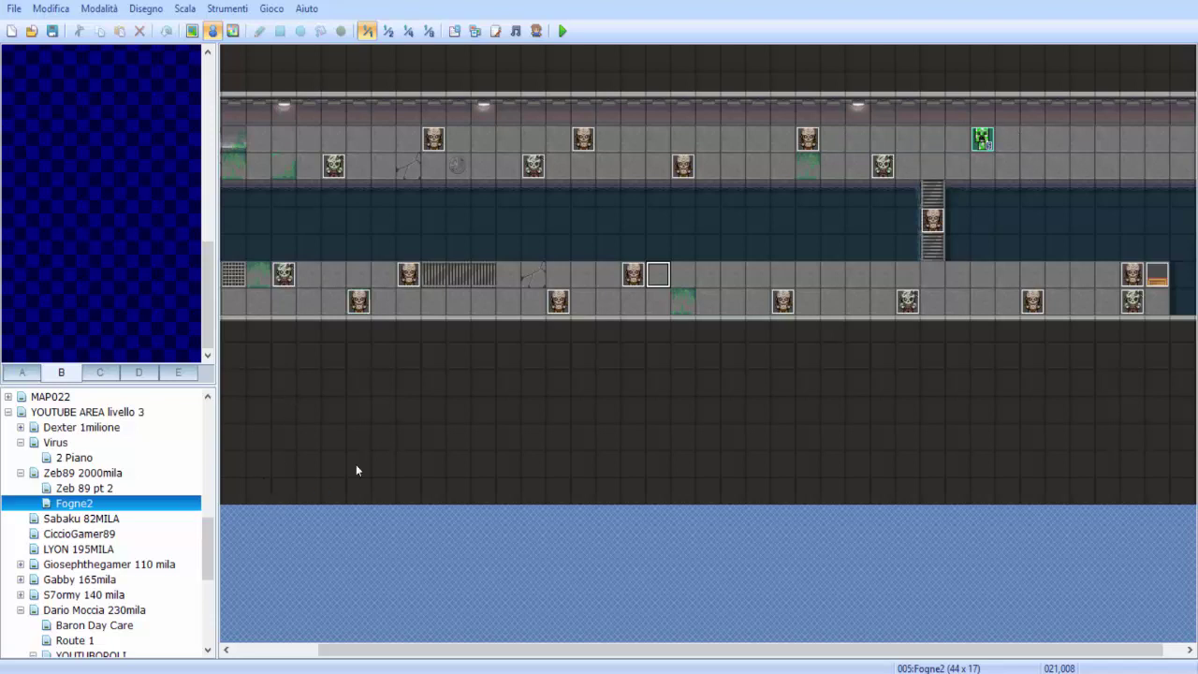
Create a new map under LEGA YOUTUBE with the 008:Modern Exterior tileset.
{"action": "left_click", "coordinate": [209, 613]}
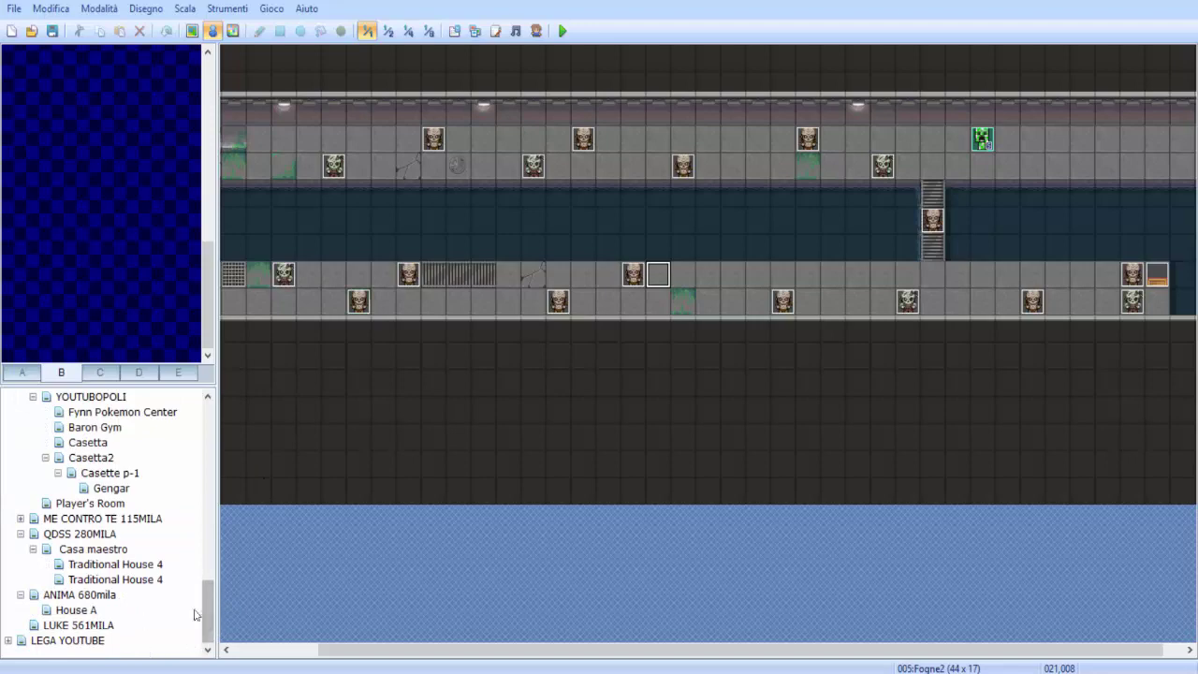
{"action": "right_click", "coordinate": [90, 639]}
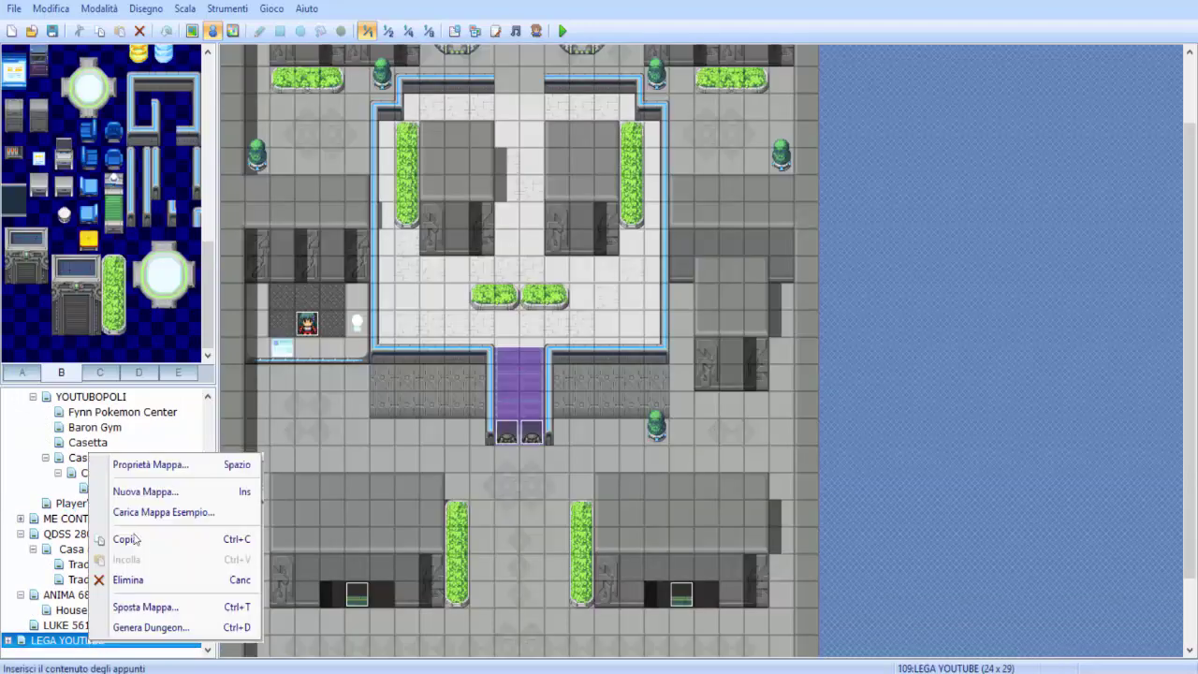
{"action": "left_click", "coordinate": [145, 491]}
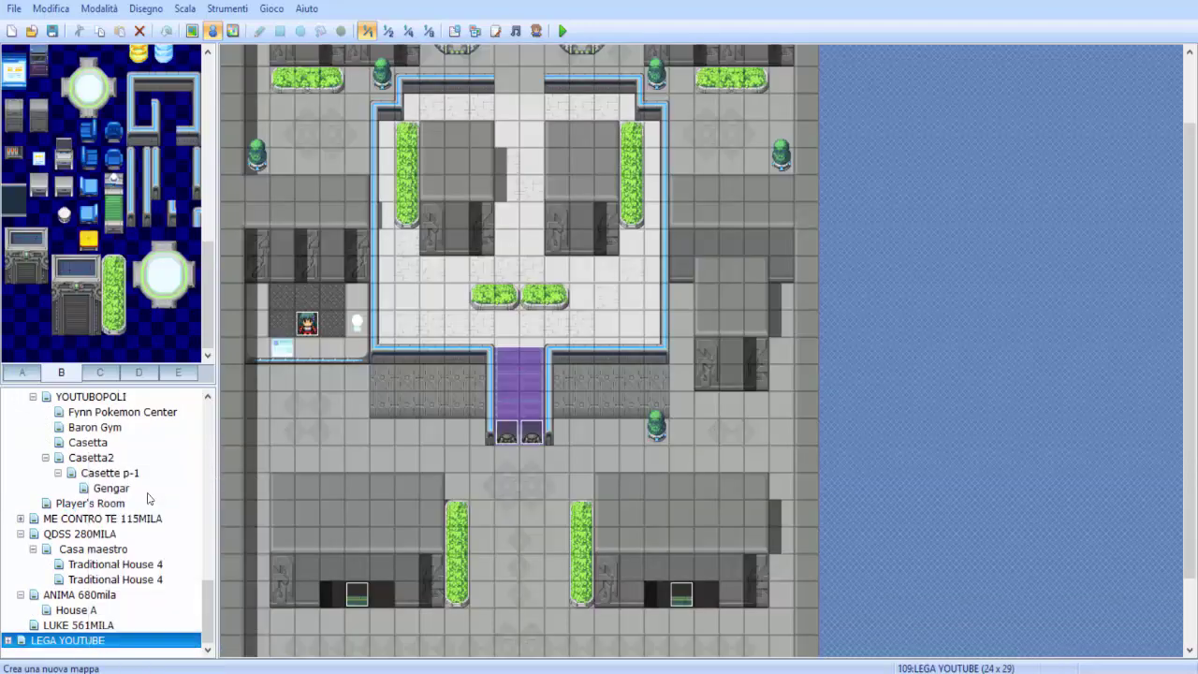
{"action": "left_click", "coordinate": [374, 225]}
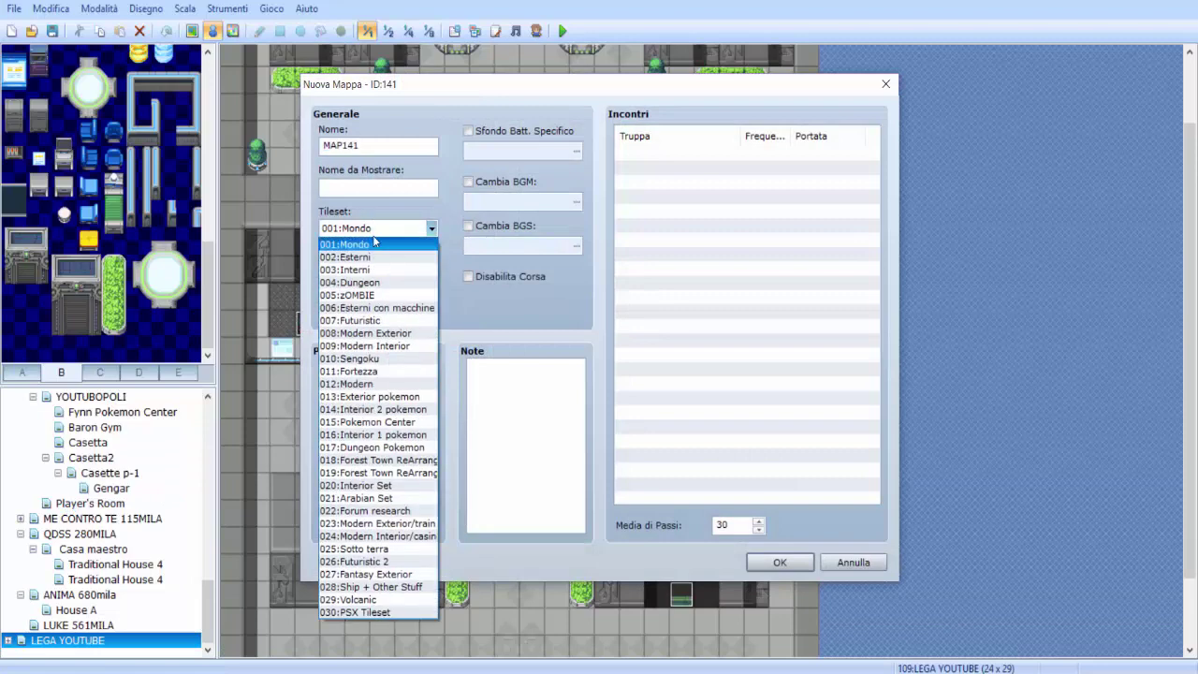
{"action": "left_click", "coordinate": [399, 345]}
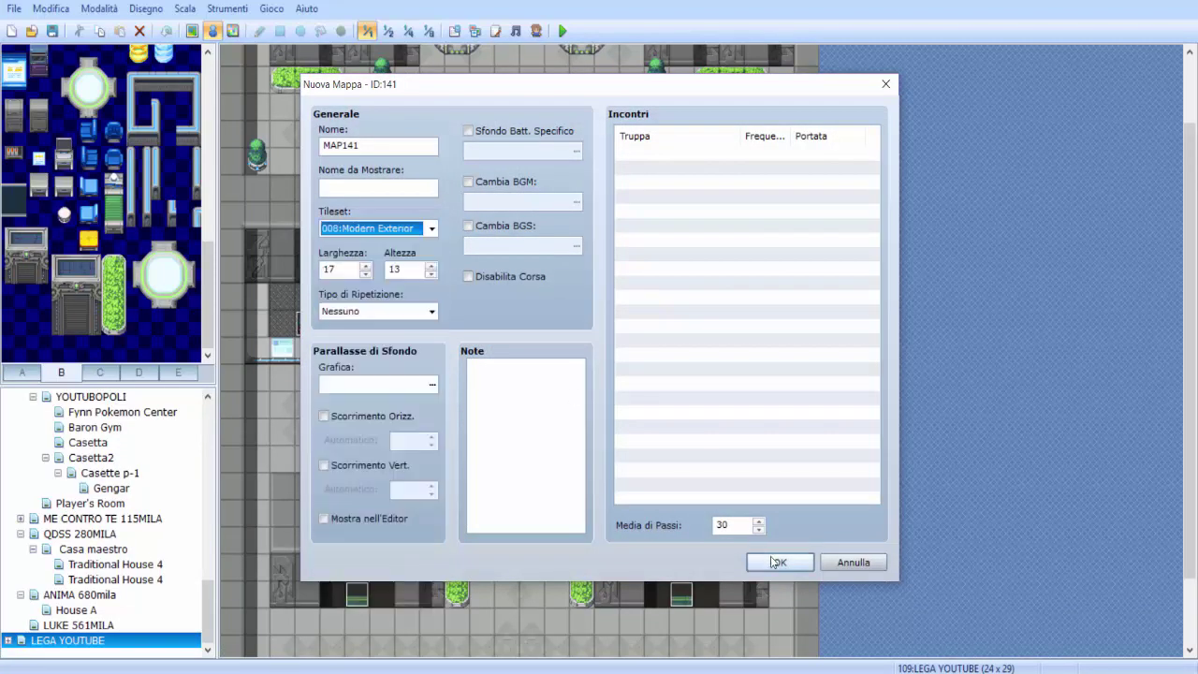
{"action": "left_click", "coordinate": [780, 561]}
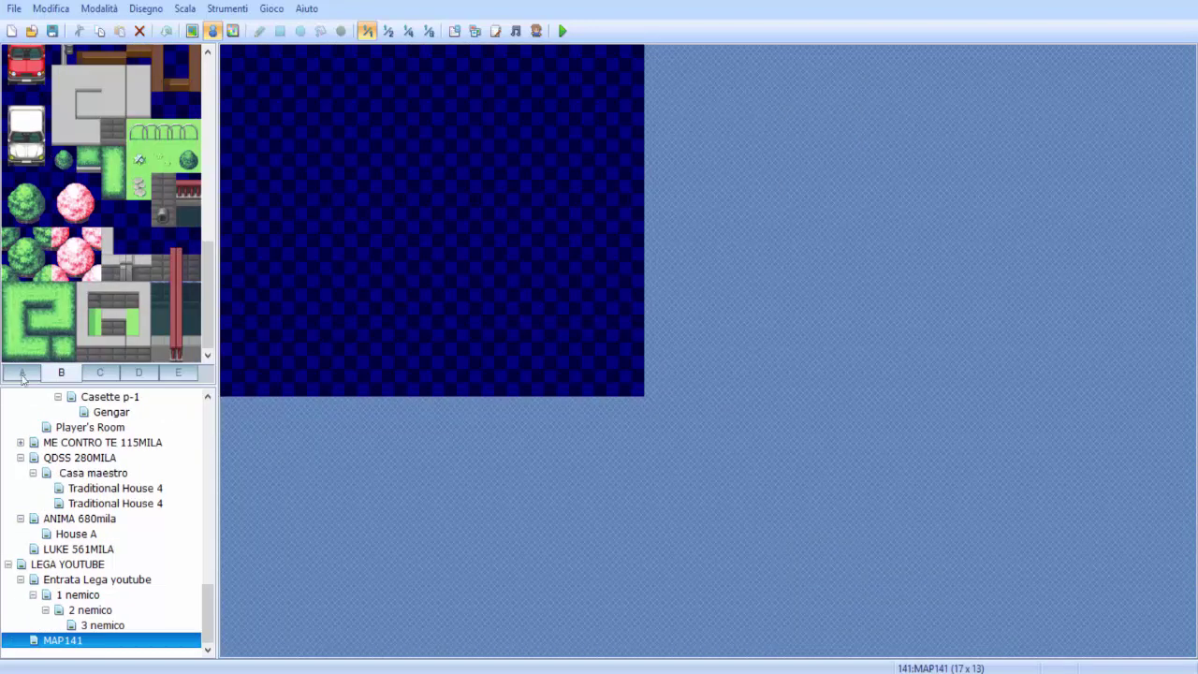
Fill the whole new map with the plain light-green grass tile and switch to event editing.
{"action": "left_click", "coordinate": [43, 372]}
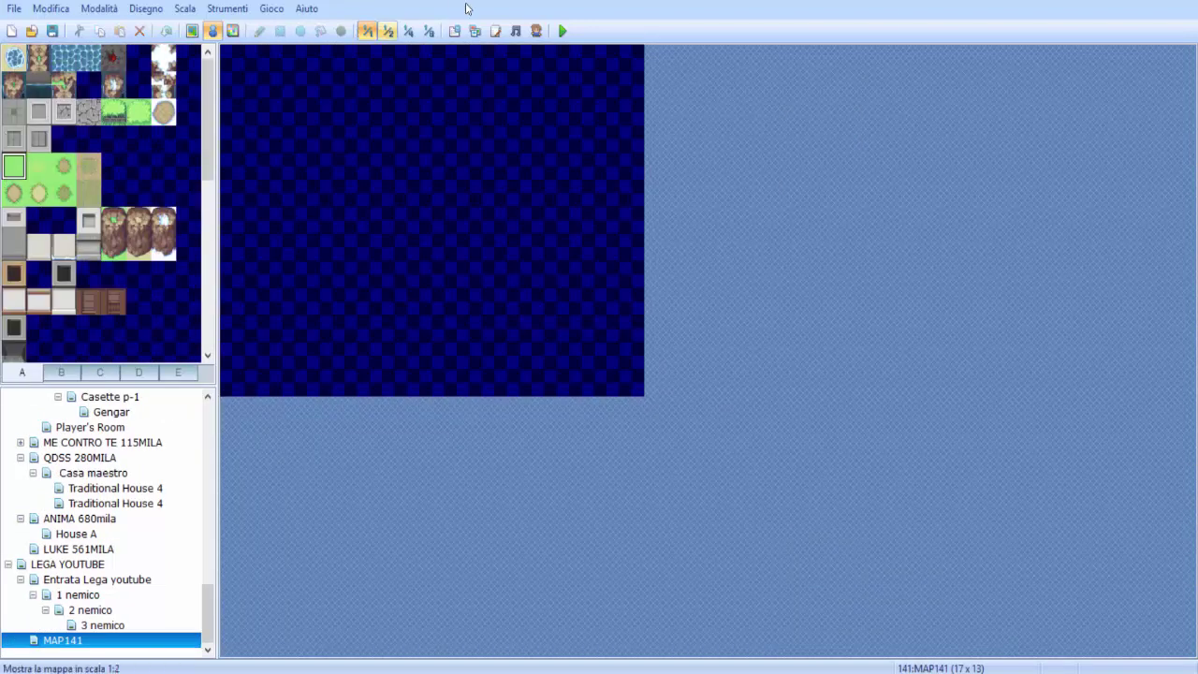
{"action": "left_click", "coordinate": [192, 31]}
{"action": "left_click_drag", "start_coordinate": [248, 58], "coordinate": [655, 421]}
{"action": "left_click", "coordinate": [117, 220]}
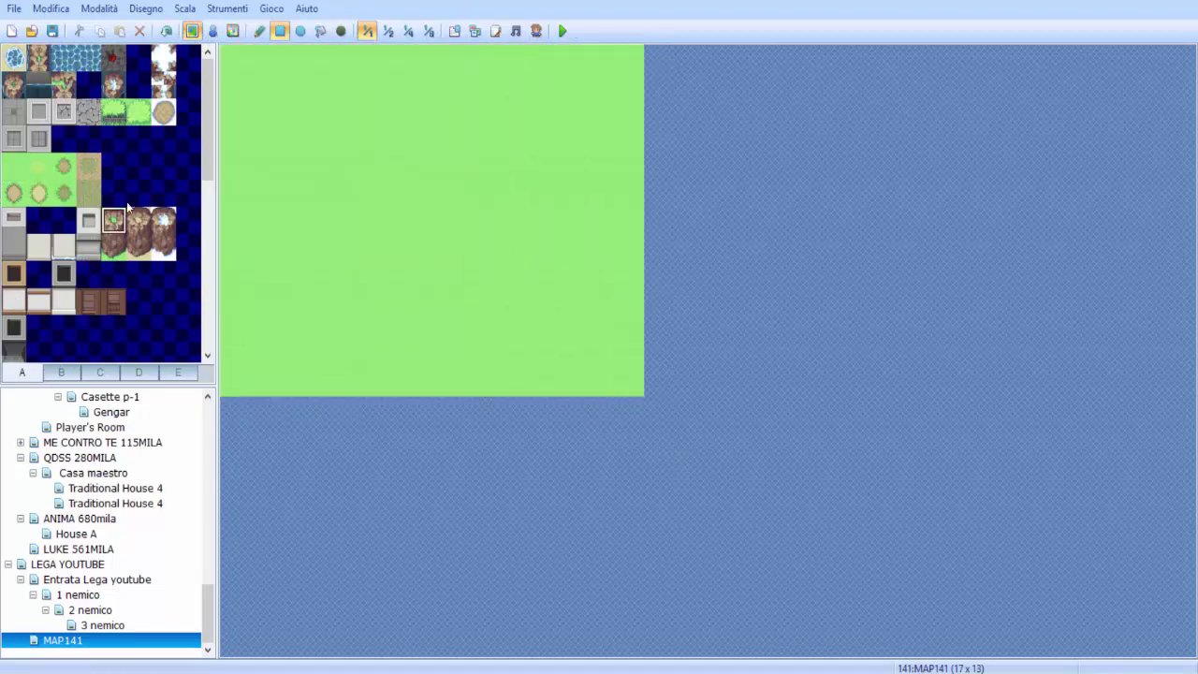
{"action": "key", "text": "F6"}
{"action": "left_click", "coordinate": [356, 187]}
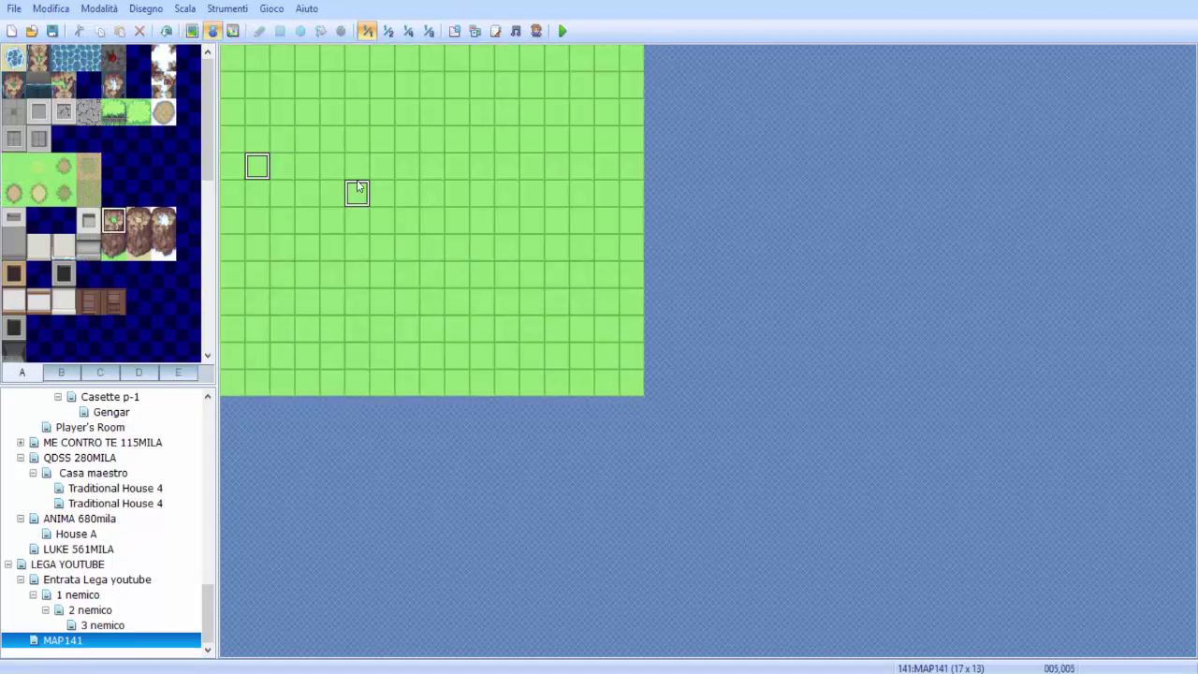
{"action": "key", "text": "Return"}
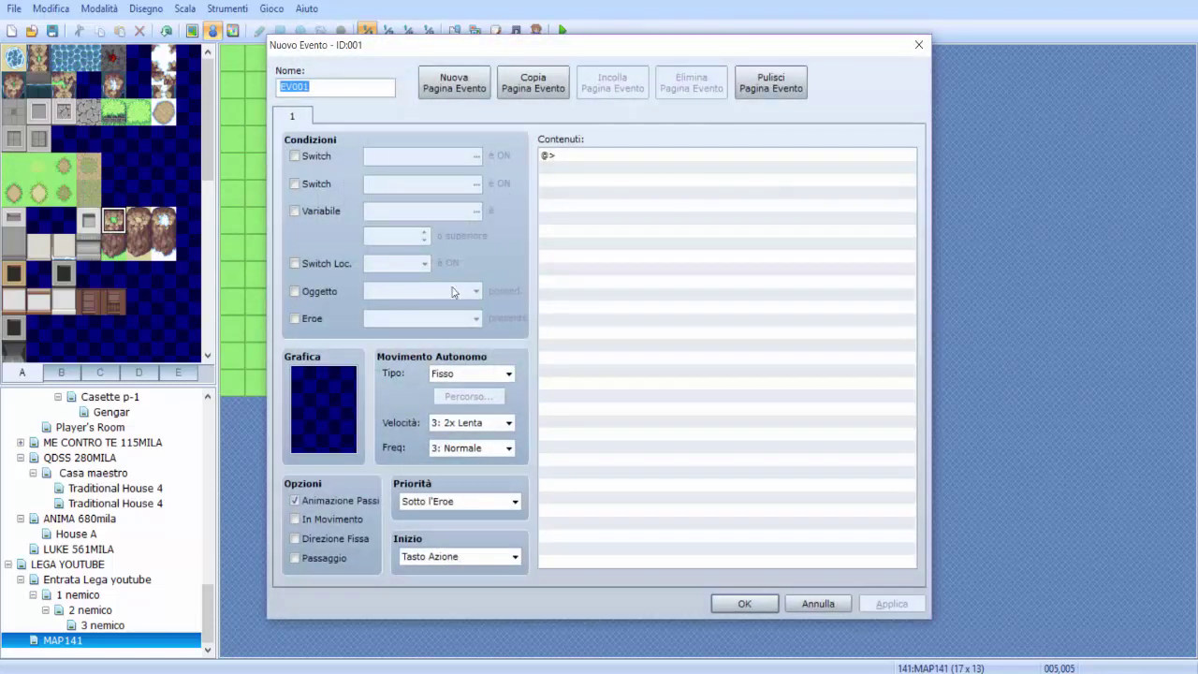
{"action": "left_click", "coordinate": [918, 44]}
Set the player's starting position in row 005 on the eastern half of the grass map.
{"action": "right_click", "coordinate": [364, 244]}
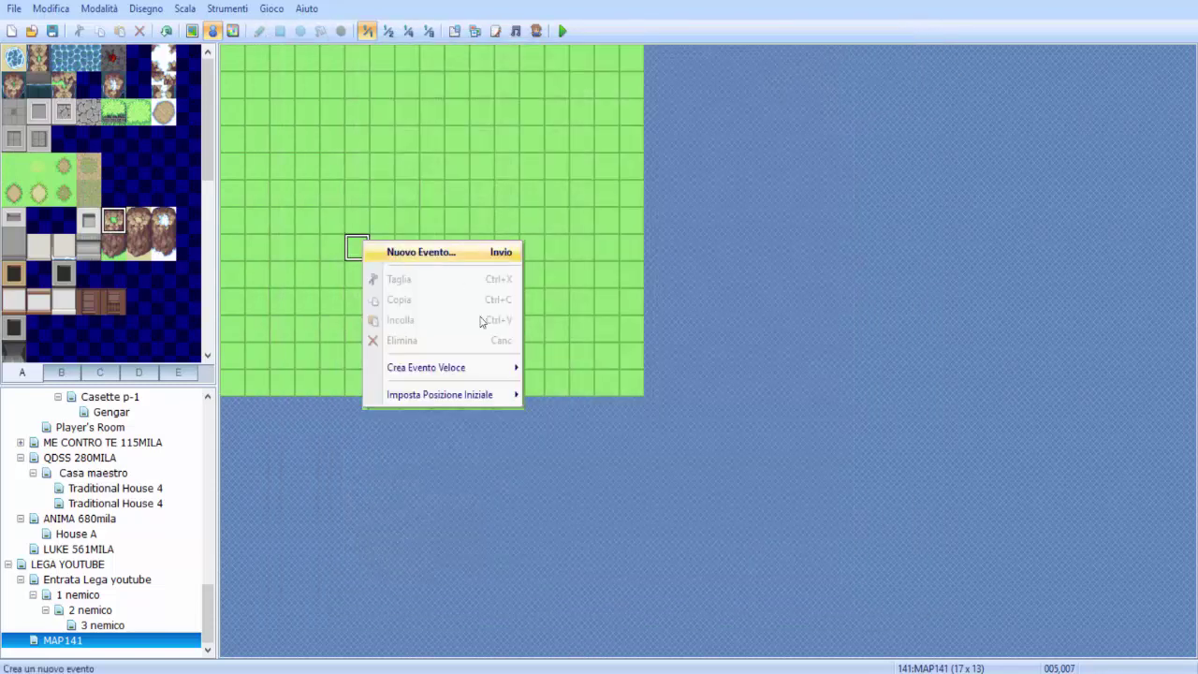
{"action": "mouse_move", "coordinate": [497, 397]}
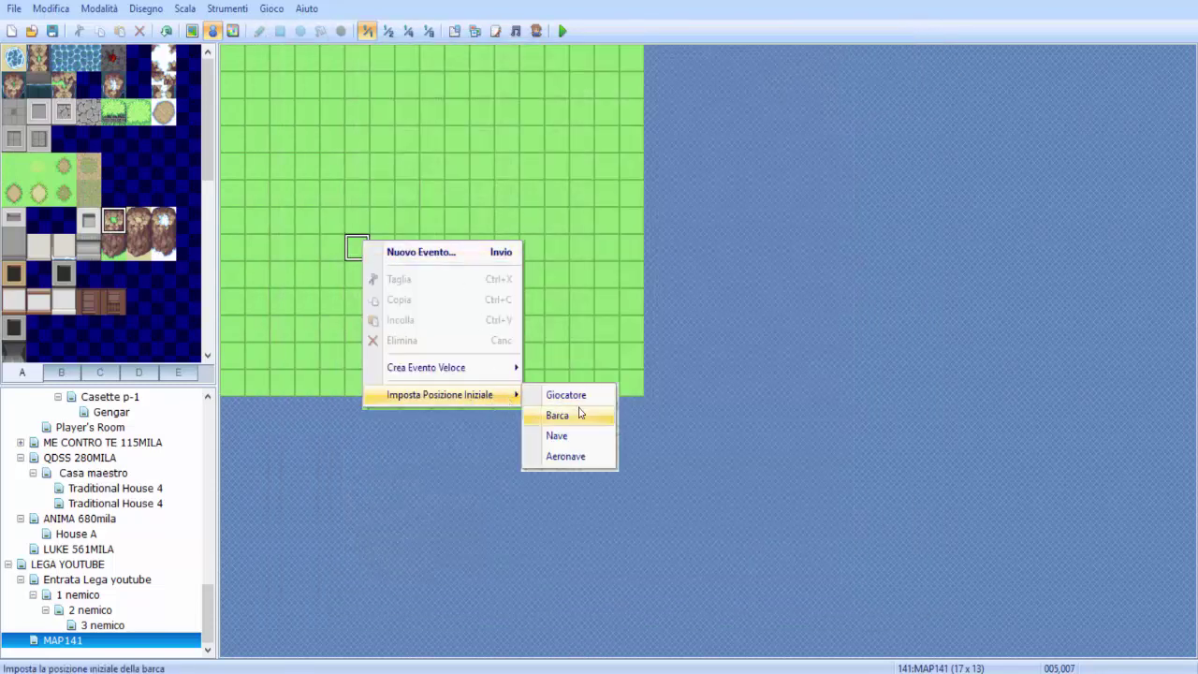
{"action": "left_click", "coordinate": [562, 395]}
{"action": "left_click_drag", "start_coordinate": [365, 247], "coordinate": [531, 193]}
Create an event at tile 004,005 and give it a zombie graphic from the ZOMBIE carachters set.
{"action": "right_click", "coordinate": [354, 188]}
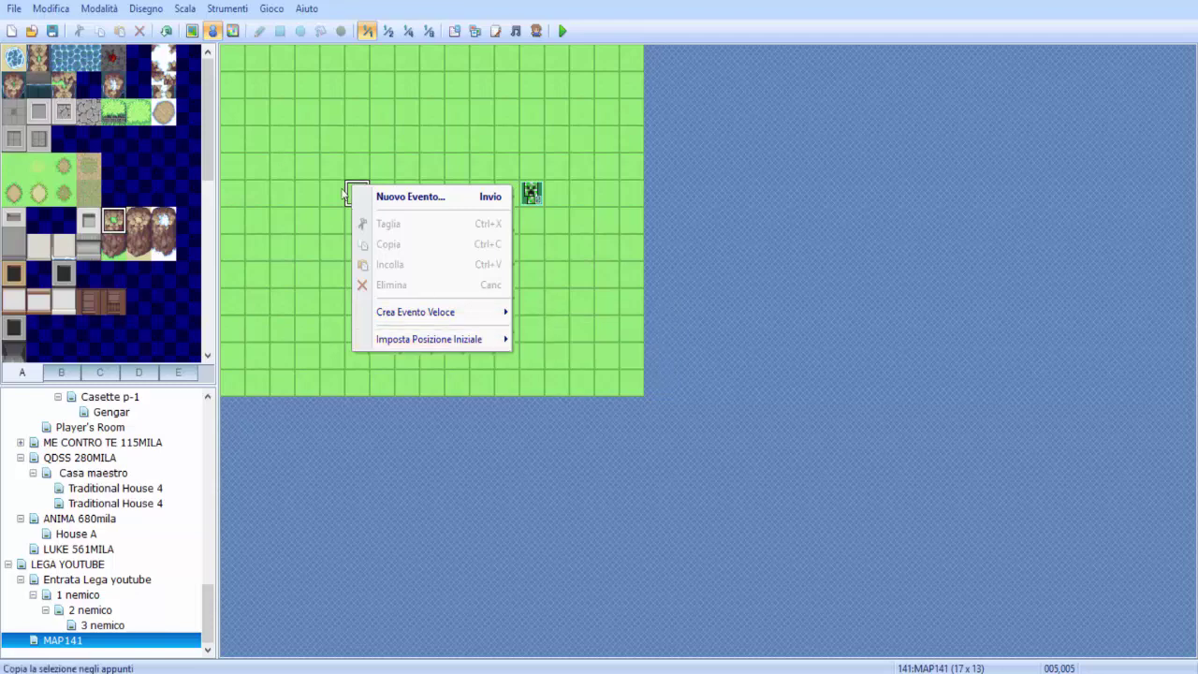
{"action": "key", "text": "Escape"}
{"action": "key", "text": "Left"}
{"action": "key", "text": "Return"}
{"action": "double_click", "coordinate": [339, 393]}
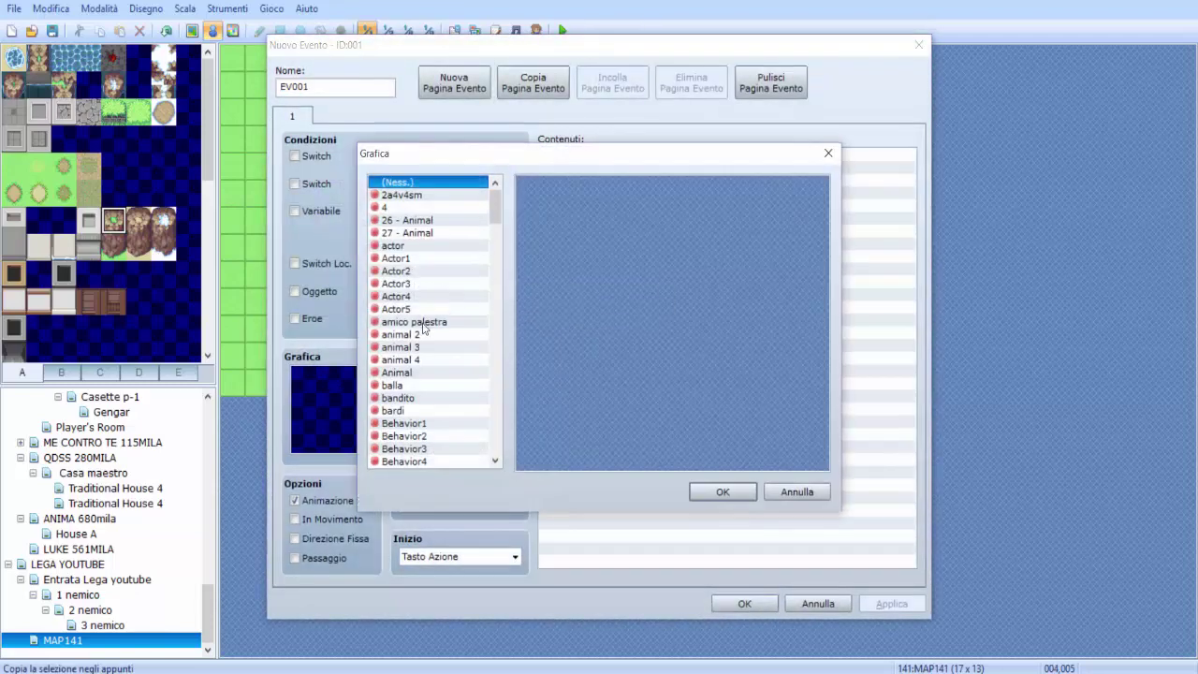
{"action": "key", "text": "z"}
{"action": "scroll", "coordinate": [405, 419], "scroll_direction": "down", "scroll_amount": 2}
{"action": "key", "text": "Down"}
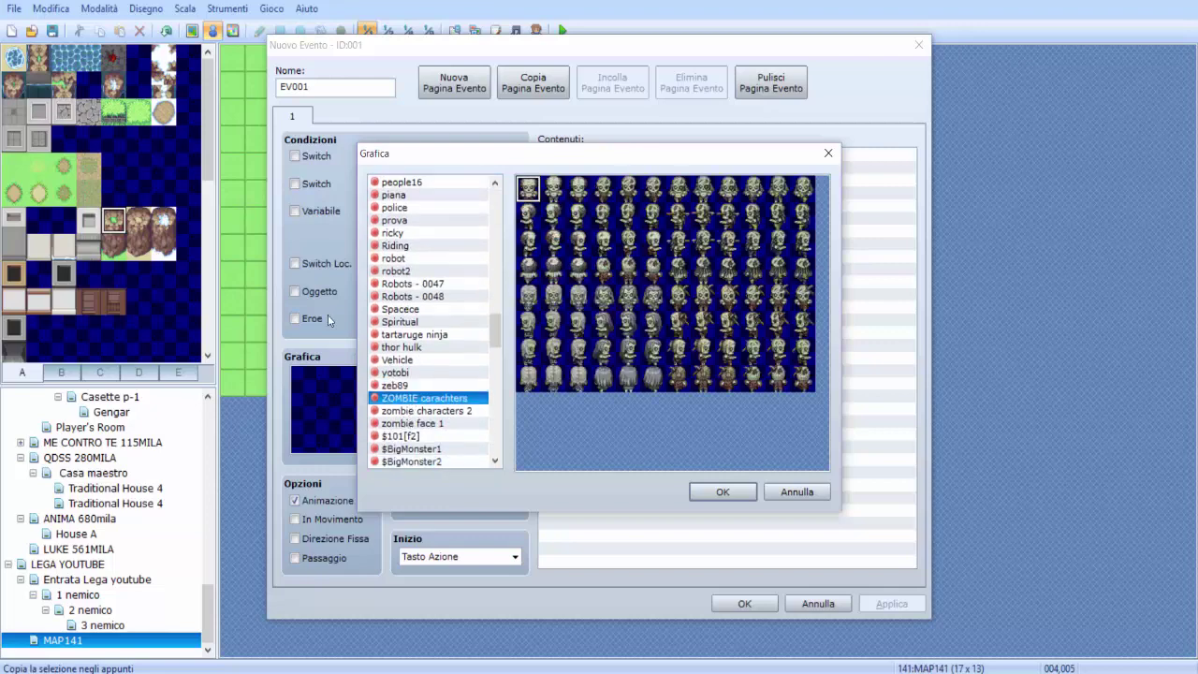
{"action": "double_click", "coordinate": [695, 195]}
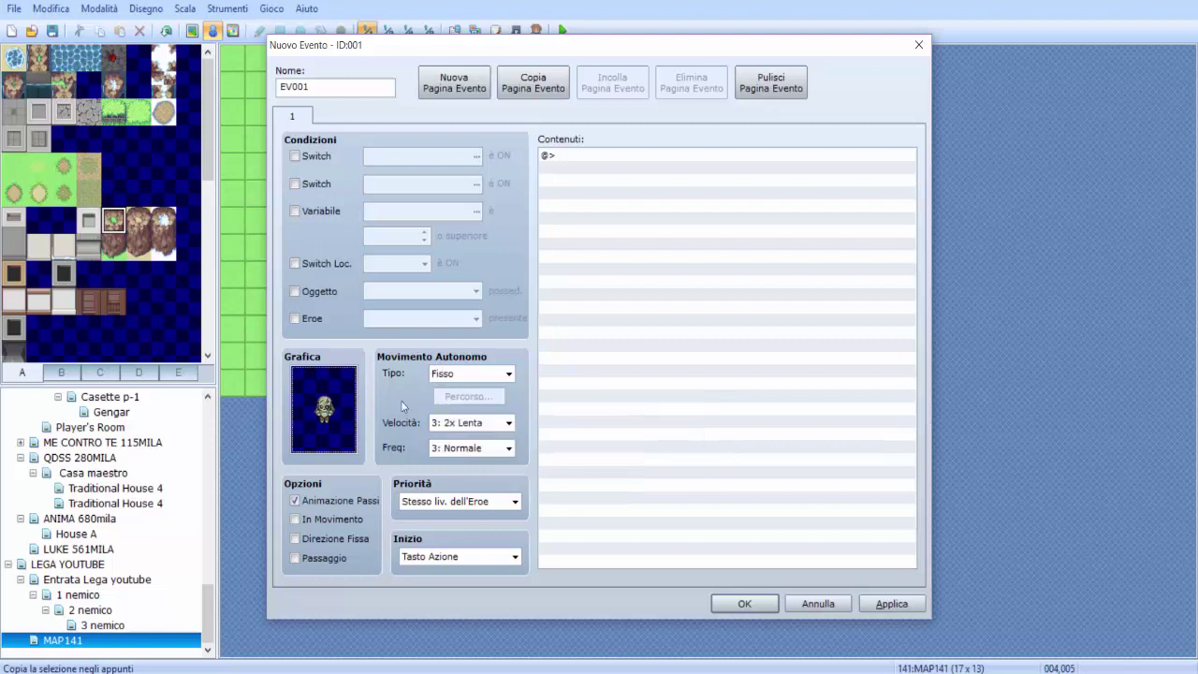
Make the event move Verso Eroe at speed 4: Normale and frequency 5: Velocissima, with the start condition Contatto con l'Eroe.
{"action": "left_click", "coordinate": [479, 372]}
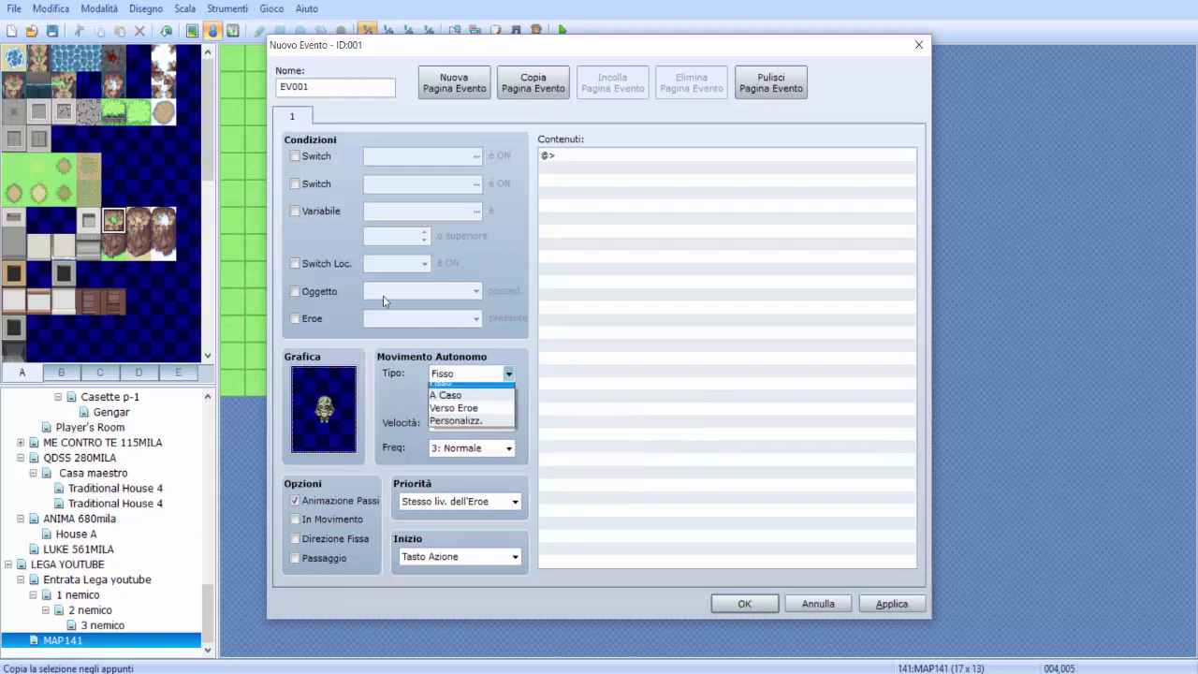
{"action": "left_click", "coordinate": [477, 416]}
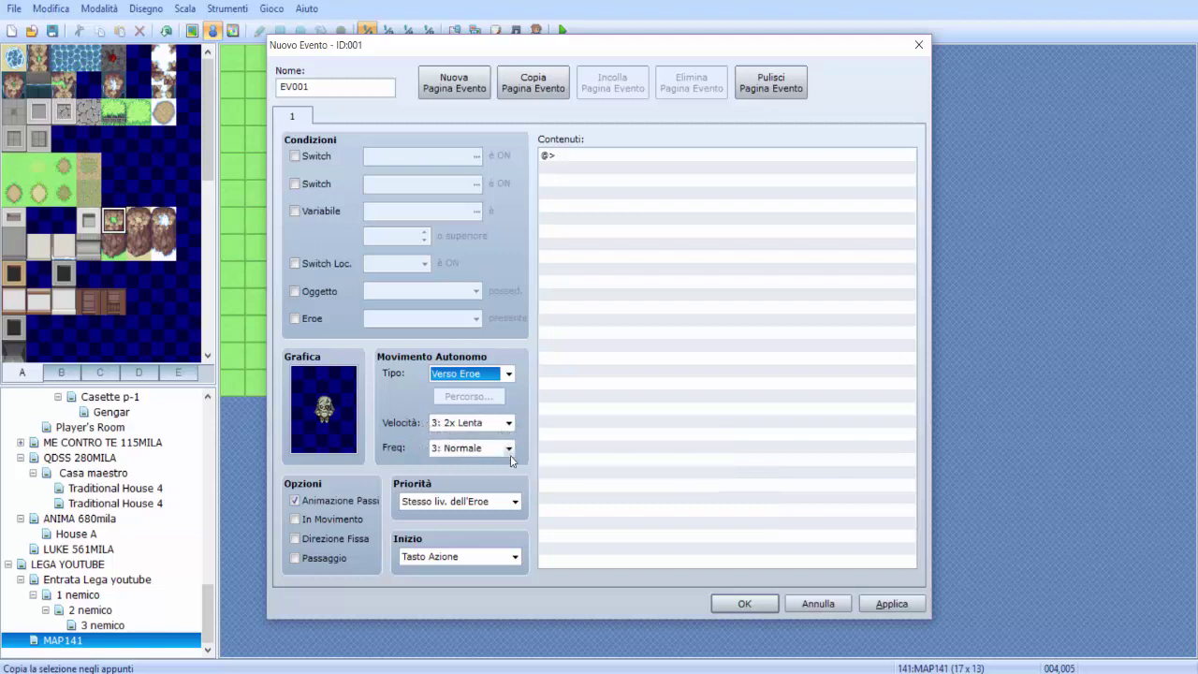
{"action": "left_click", "coordinate": [509, 448]}
{"action": "left_click", "coordinate": [465, 426]}
{"action": "left_click", "coordinate": [460, 478]}
{"action": "left_click", "coordinate": [468, 448]}
{"action": "left_click", "coordinate": [460, 516]}
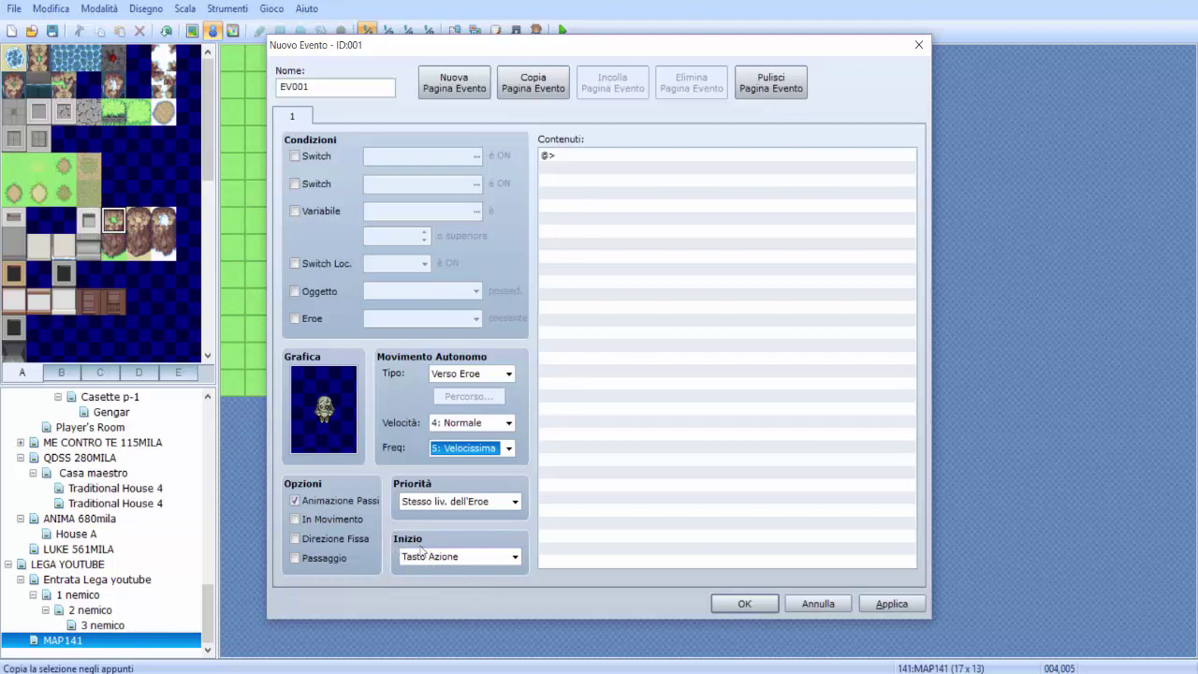
{"action": "left_click", "coordinate": [445, 560]}
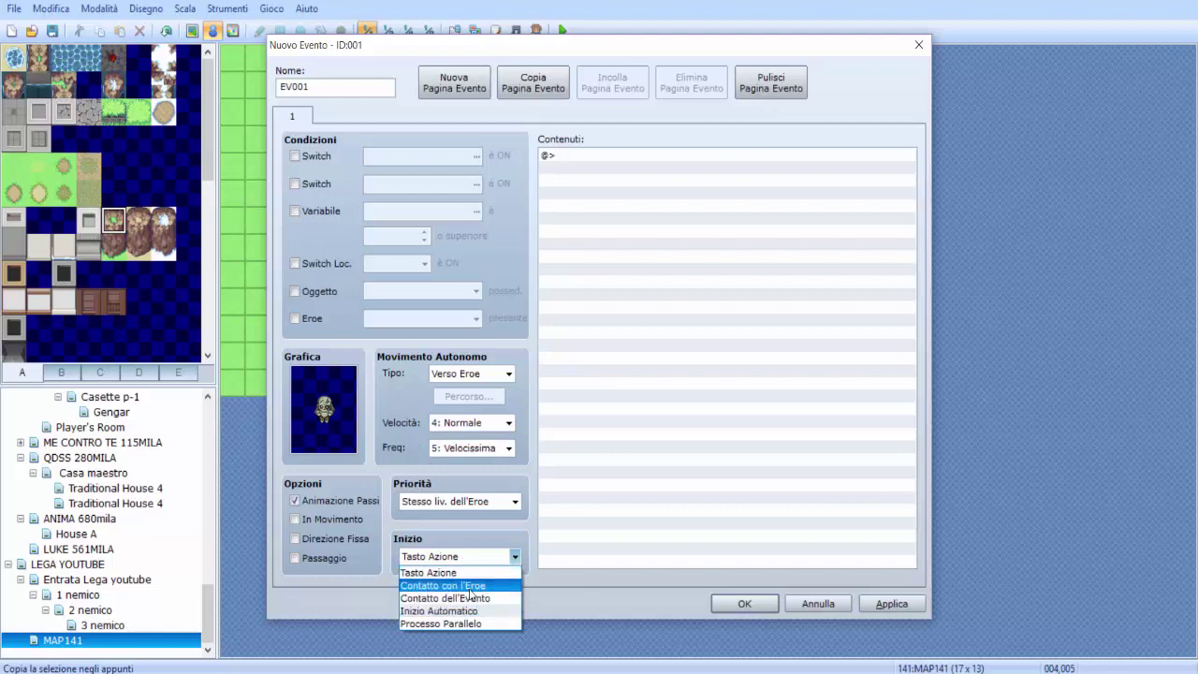
{"action": "key", "text": "Return"}
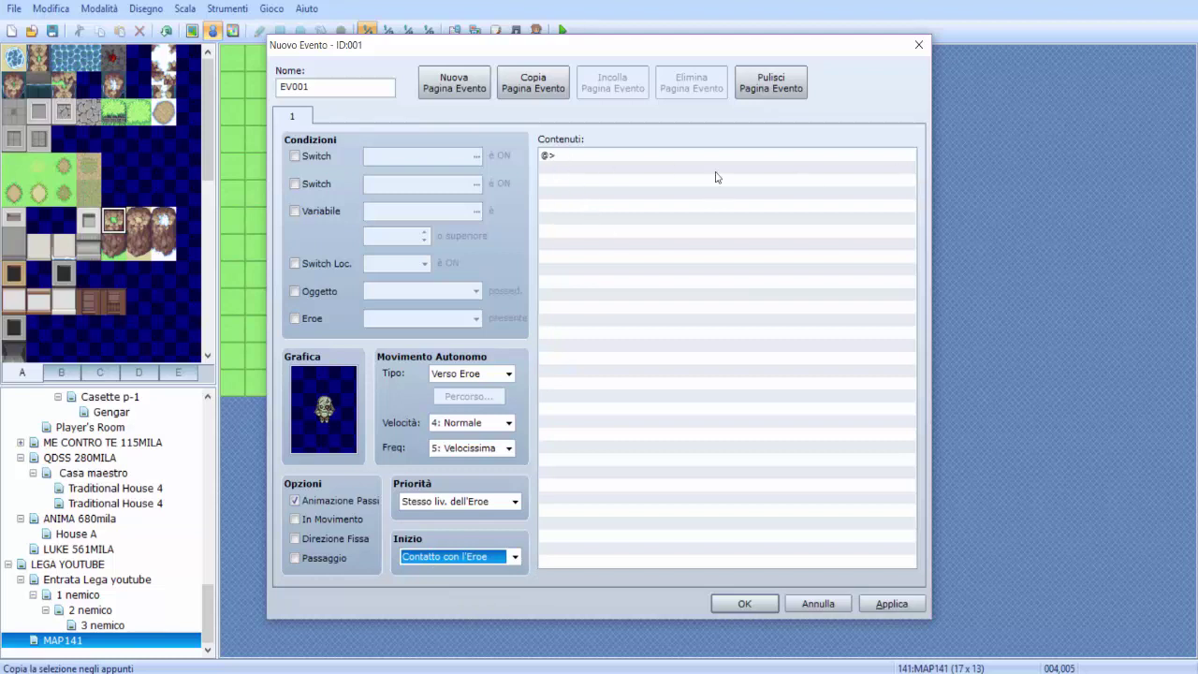
Add an Inizia Battaglia command with the constant troop 001:BimboMinkia to the zombie event and save the event.
{"action": "double_click", "coordinate": [631, 155]}
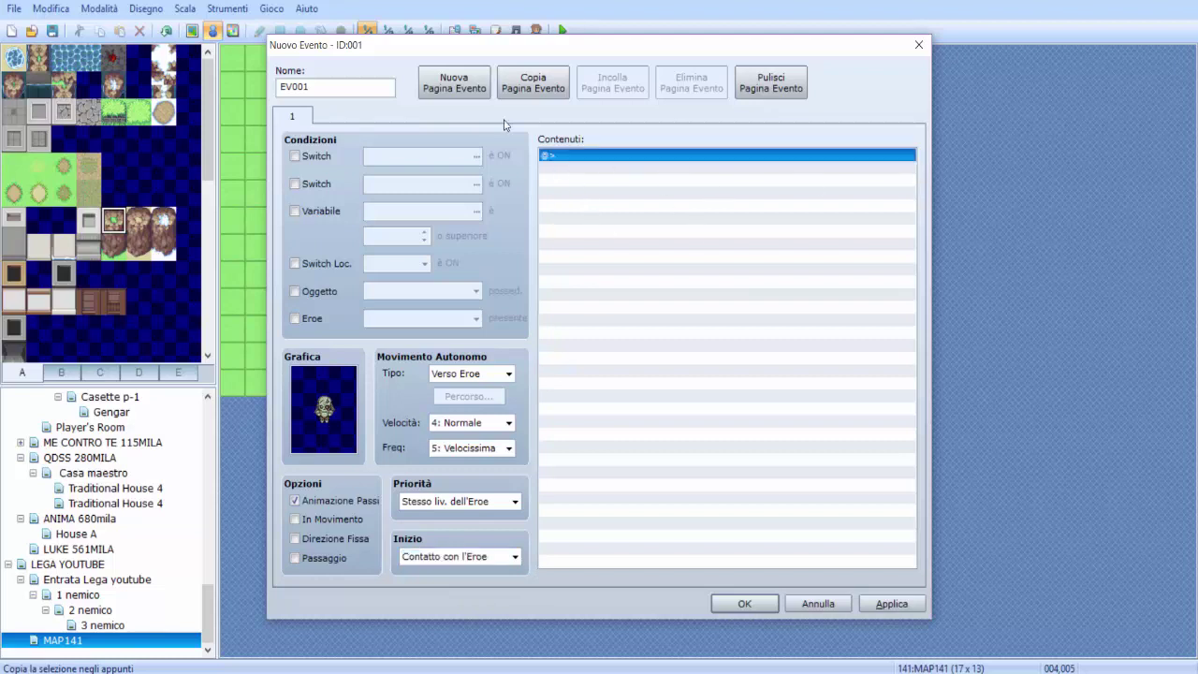
{"action": "left_click", "coordinate": [654, 138]}
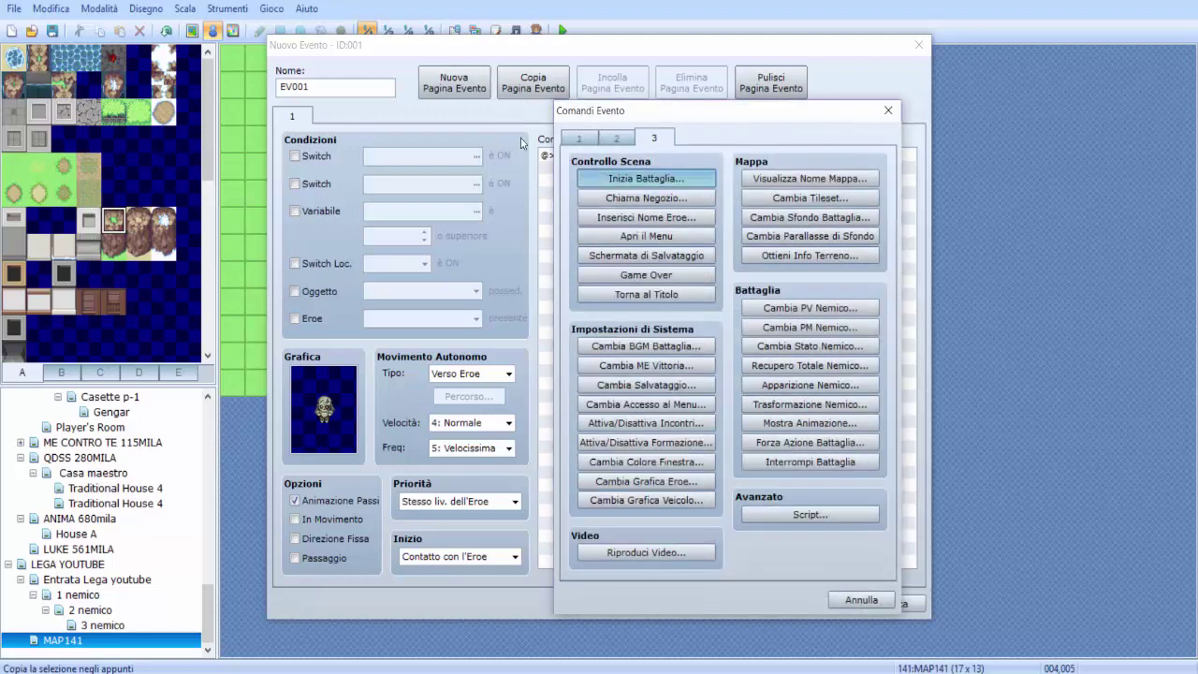
{"action": "left_click", "coordinate": [646, 178]}
{"action": "left_click", "coordinate": [777, 310]}
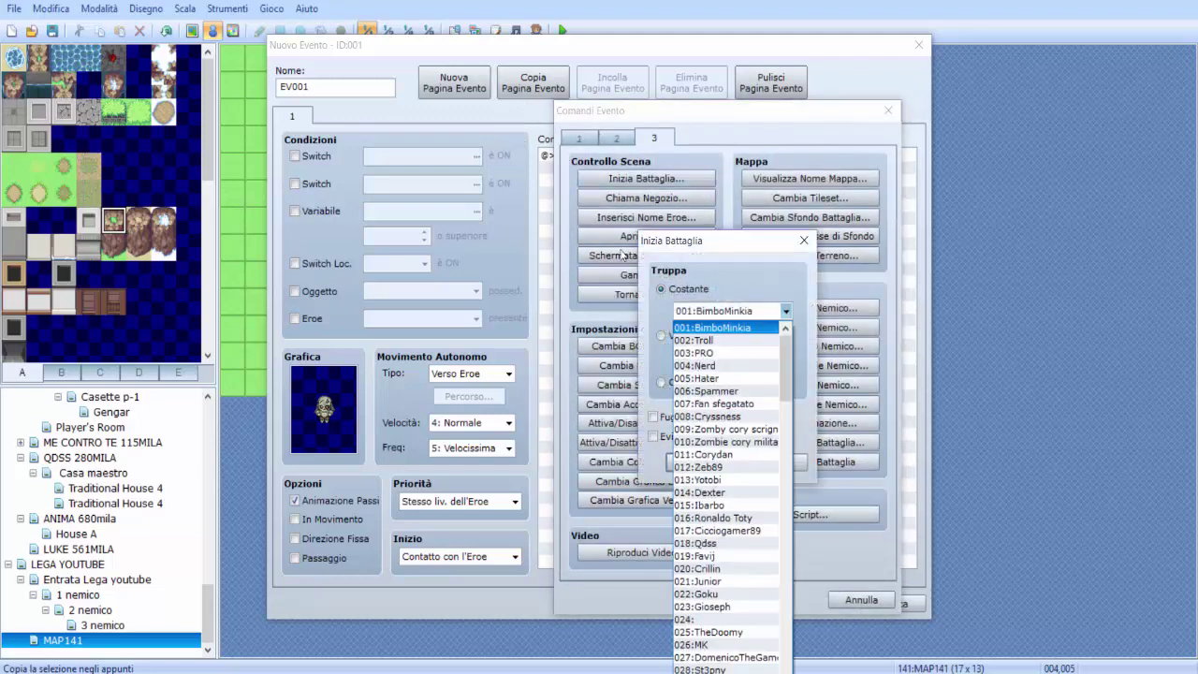
{"action": "left_click", "coordinate": [735, 325]}
{"action": "key", "text": "alt+Down"}
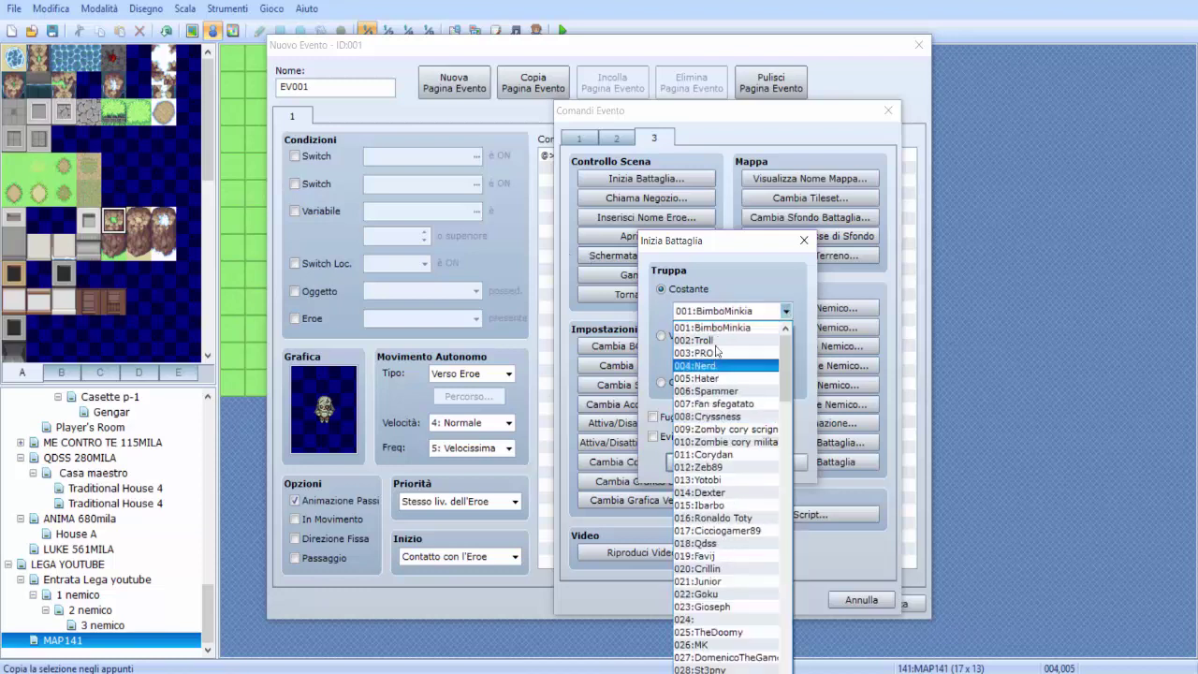
{"action": "left_click", "coordinate": [719, 330]}
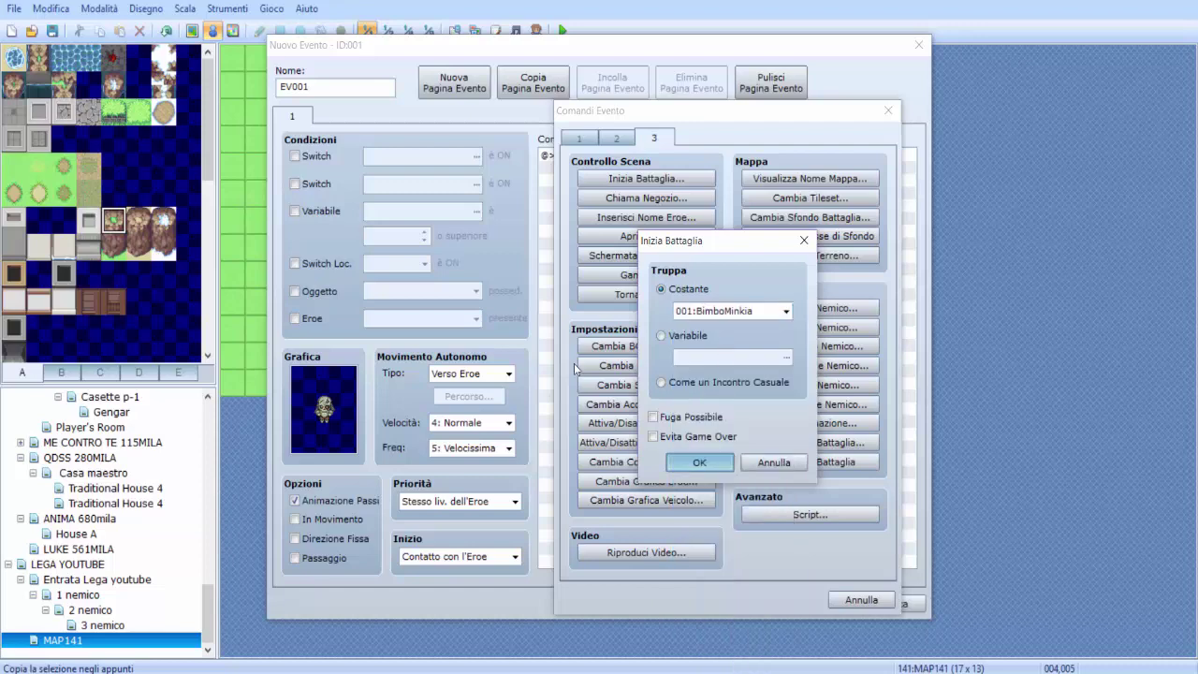
{"action": "left_click", "coordinate": [700, 462]}
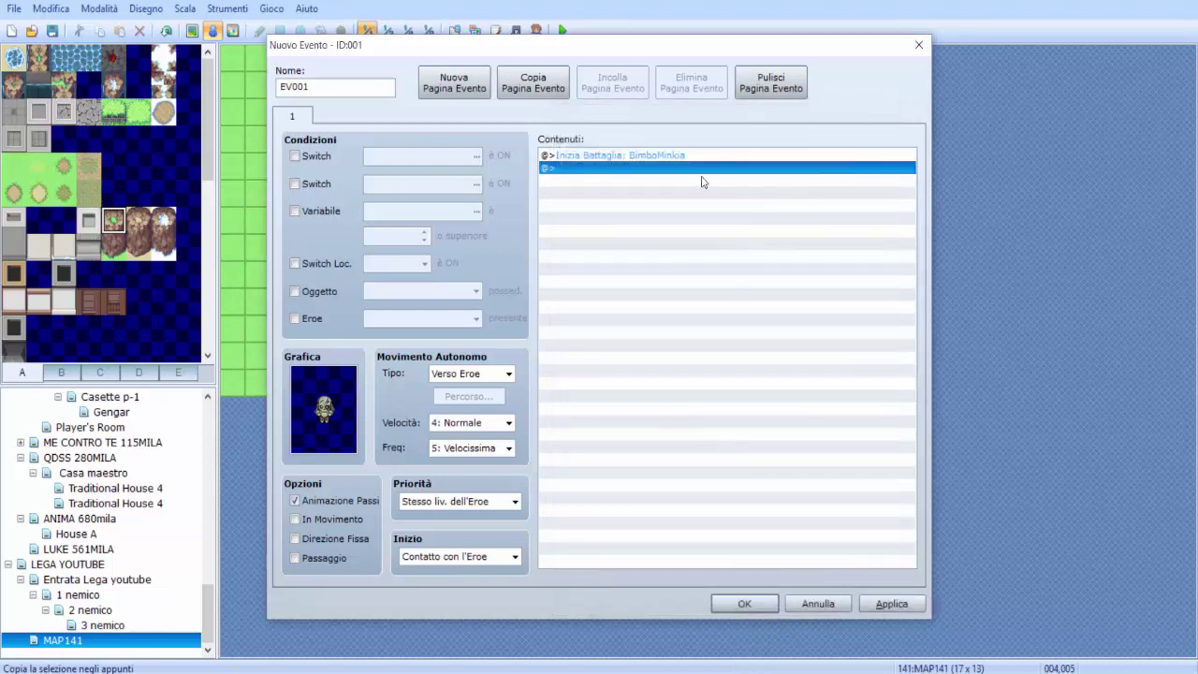
{"action": "left_click", "coordinate": [744, 603]}
Launch a playtest of the project and begin a new game.
{"action": "key", "text": "F9"}
{"action": "key", "text": "Return"}
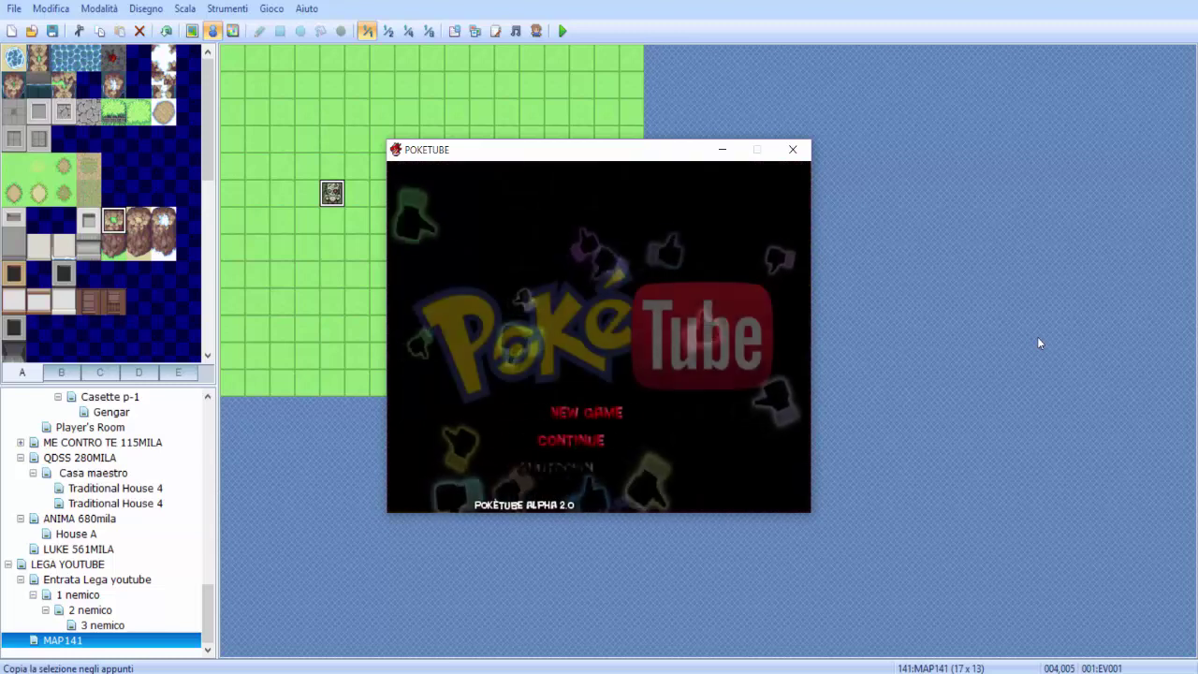
{"action": "key", "text": "Return"}
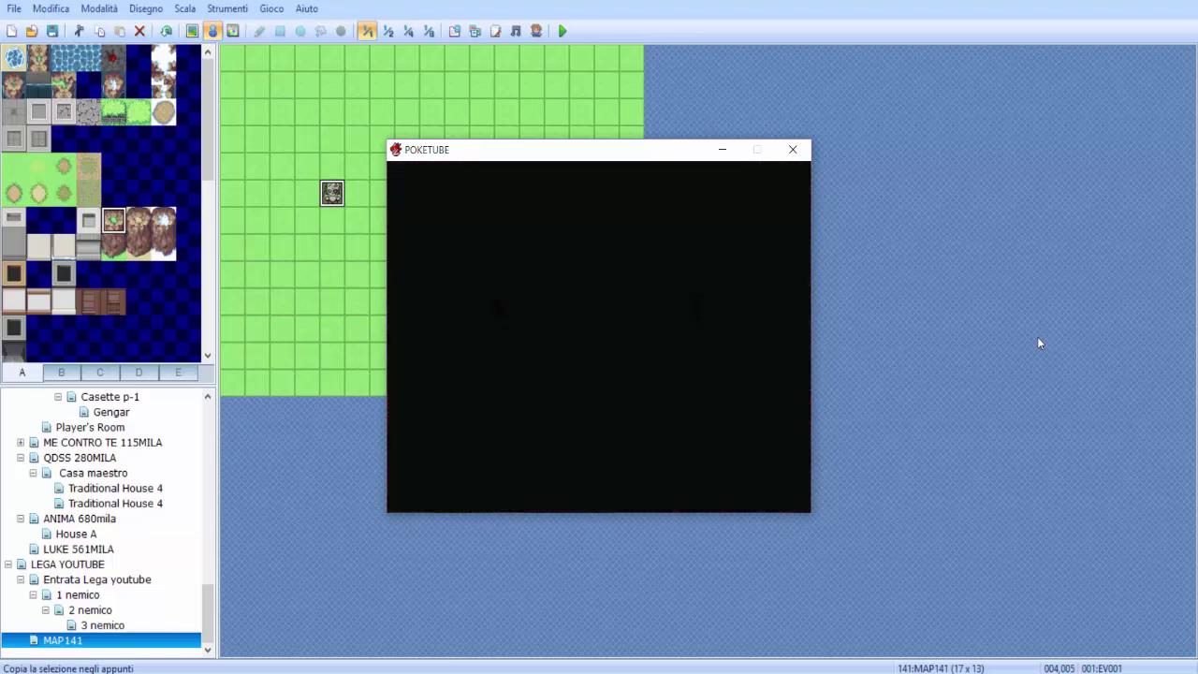
Walk the hero around the map to test the zombie's pursuit until contact starts the battle.
{"action": "key", "text": "Right"}
{"action": "key", "text": "Up"}
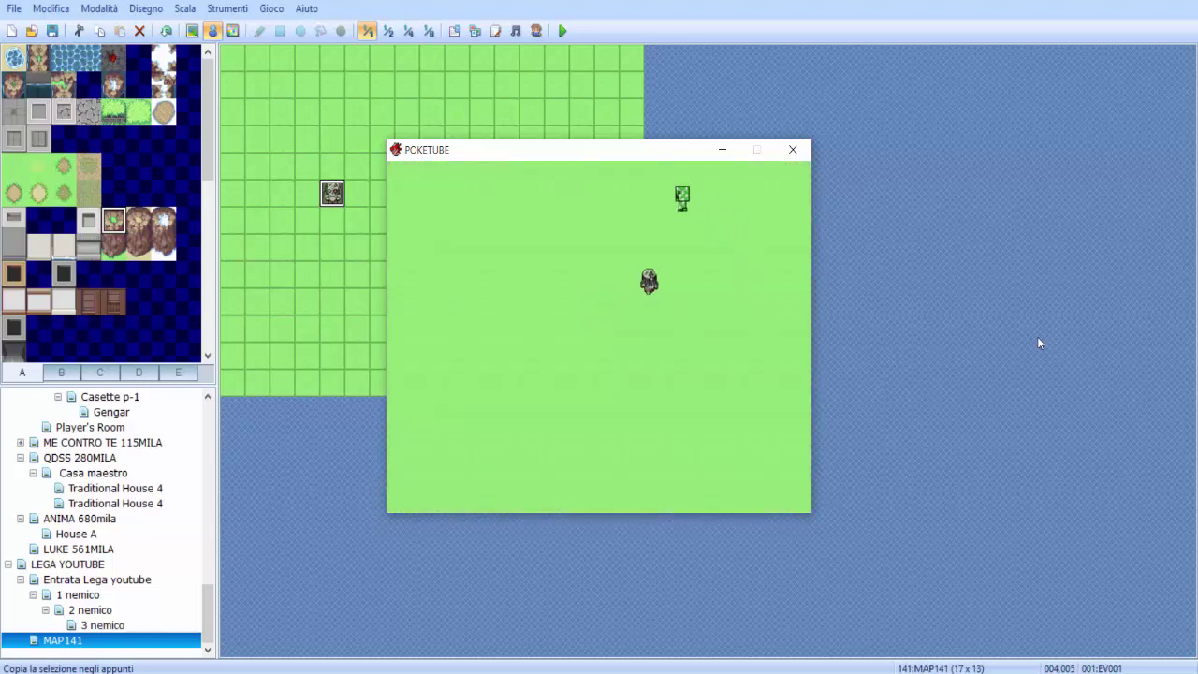
{"action": "key", "text": "Left"}
{"action": "key", "text": "Down"}
{"action": "key", "text": "Down"}
{"action": "key", "text": "Right"}
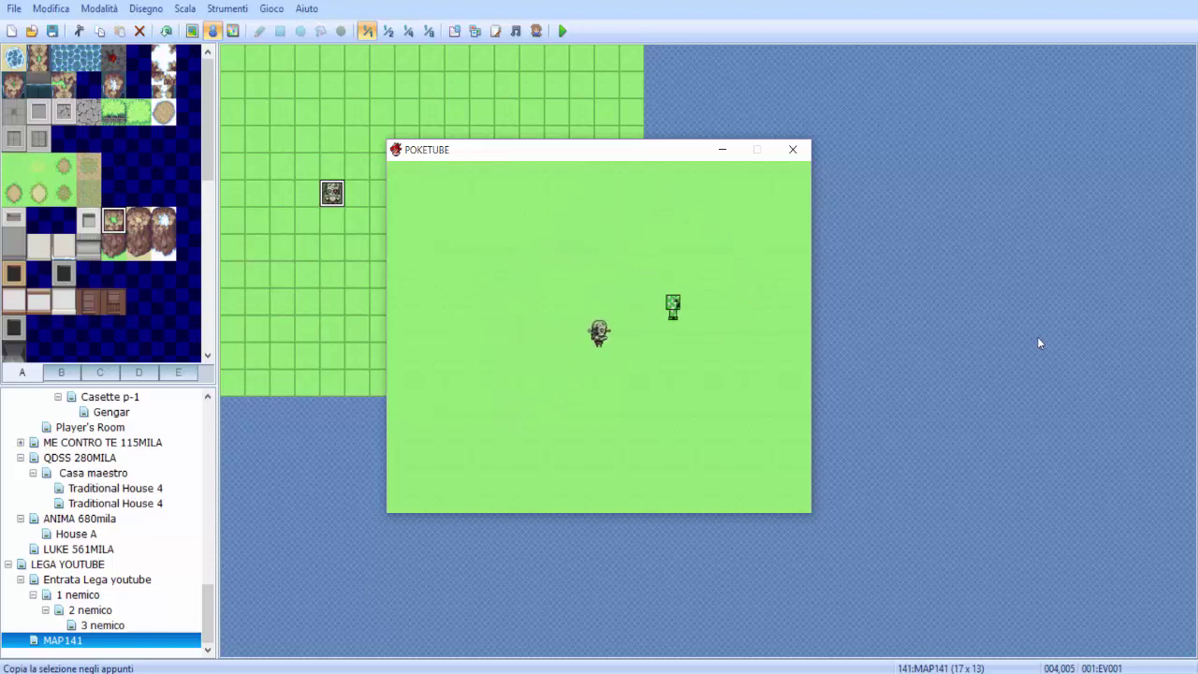
{"action": "key", "text": "Up"}
{"action": "key", "text": "Right"}
{"action": "key", "text": "Left"}
{"action": "key", "text": "Down"}
{"action": "key", "text": "Down"}
{"action": "key", "text": "Right"}
{"action": "key", "text": "Up"}
{"action": "key", "text": "Up"}
{"action": "key", "text": "Left"}
{"action": "key", "text": "Up"}
{"action": "key", "text": "Left"}
{"action": "key", "text": "Up"}
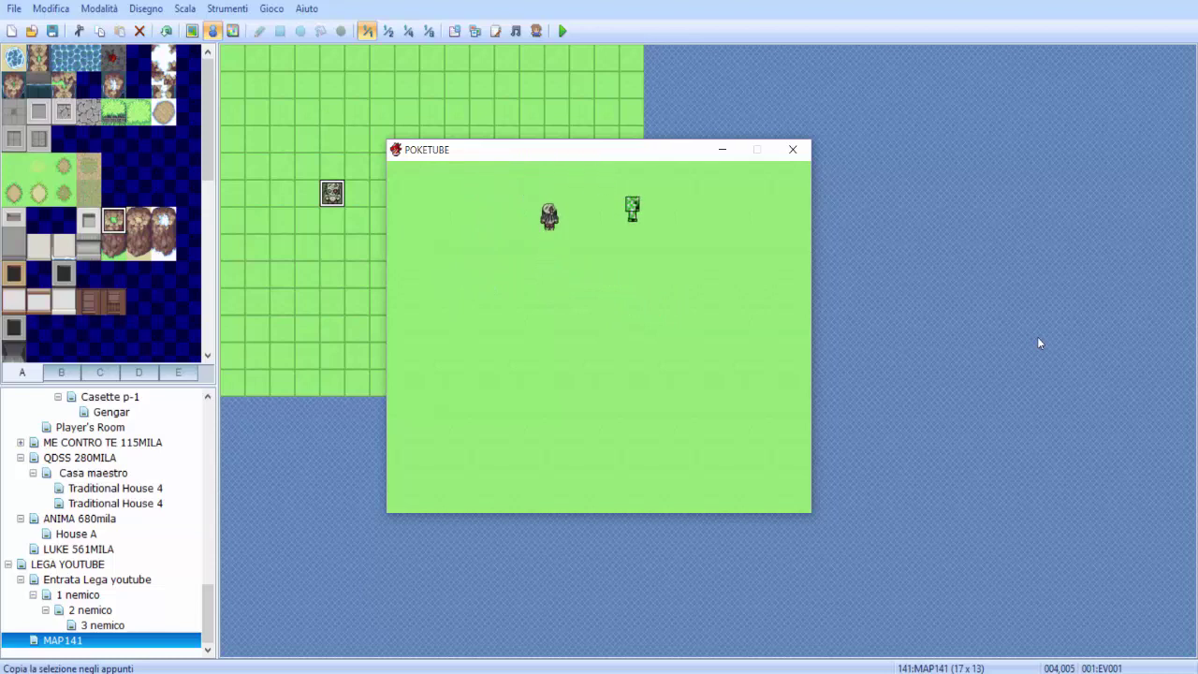
{"action": "key", "text": "Down"}
{"action": "key", "text": "Right"}
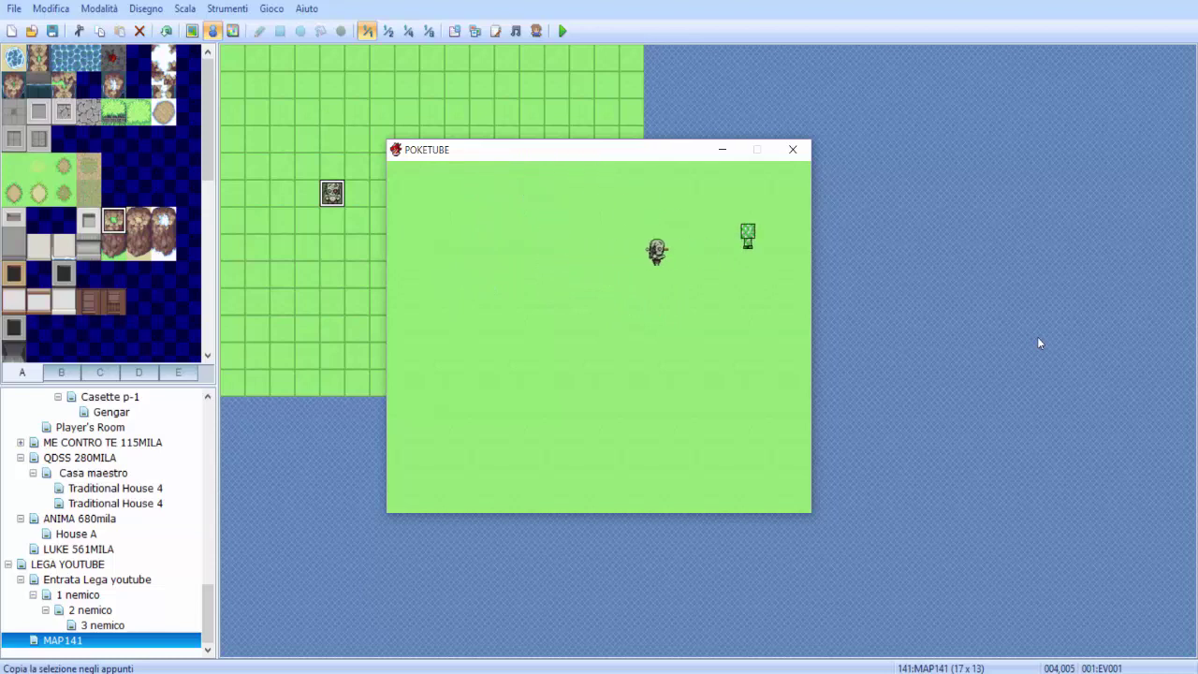
{"action": "key", "text": "Up"}
{"action": "key", "text": "Right"}
{"action": "key", "text": "Down"}
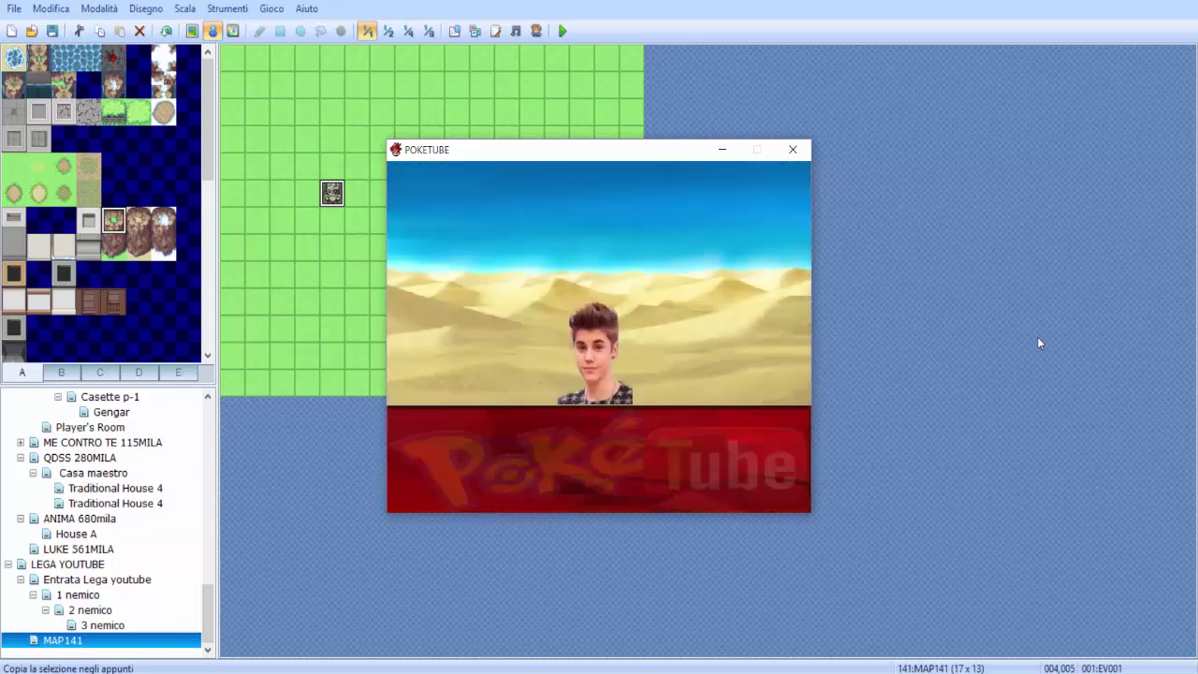
Fight the test battle by choosing Combatti and attacking the enemy with Attacca.
{"action": "key", "text": "Return"}
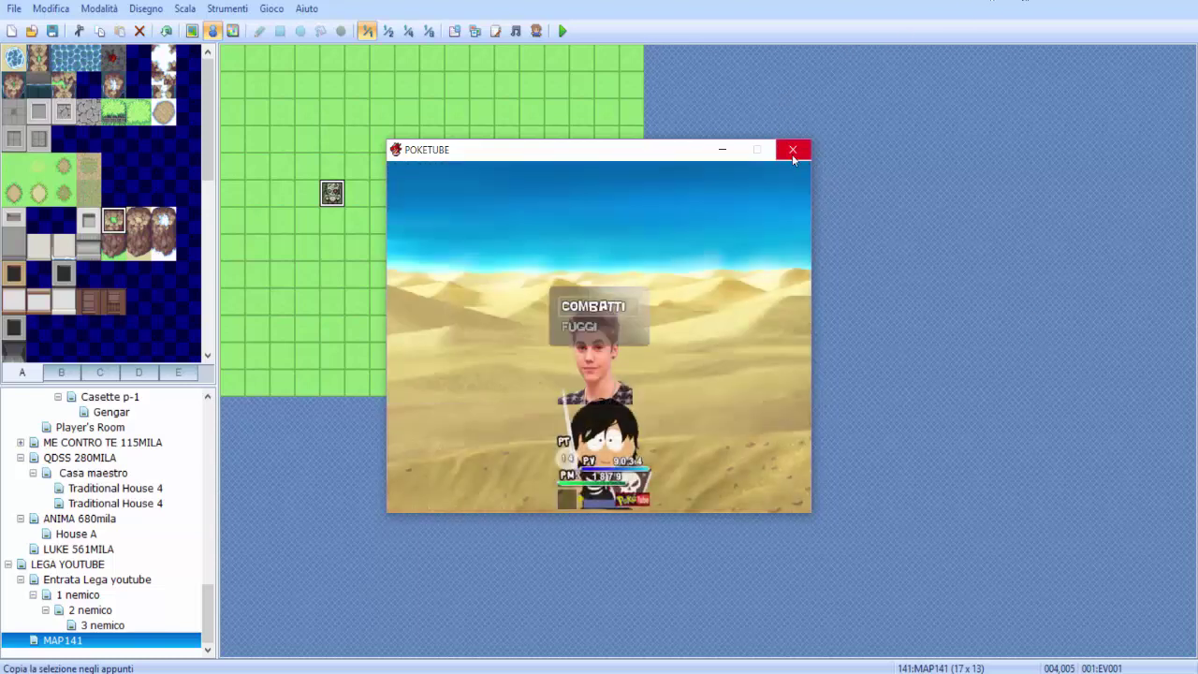
{"action": "key", "text": "Return"}
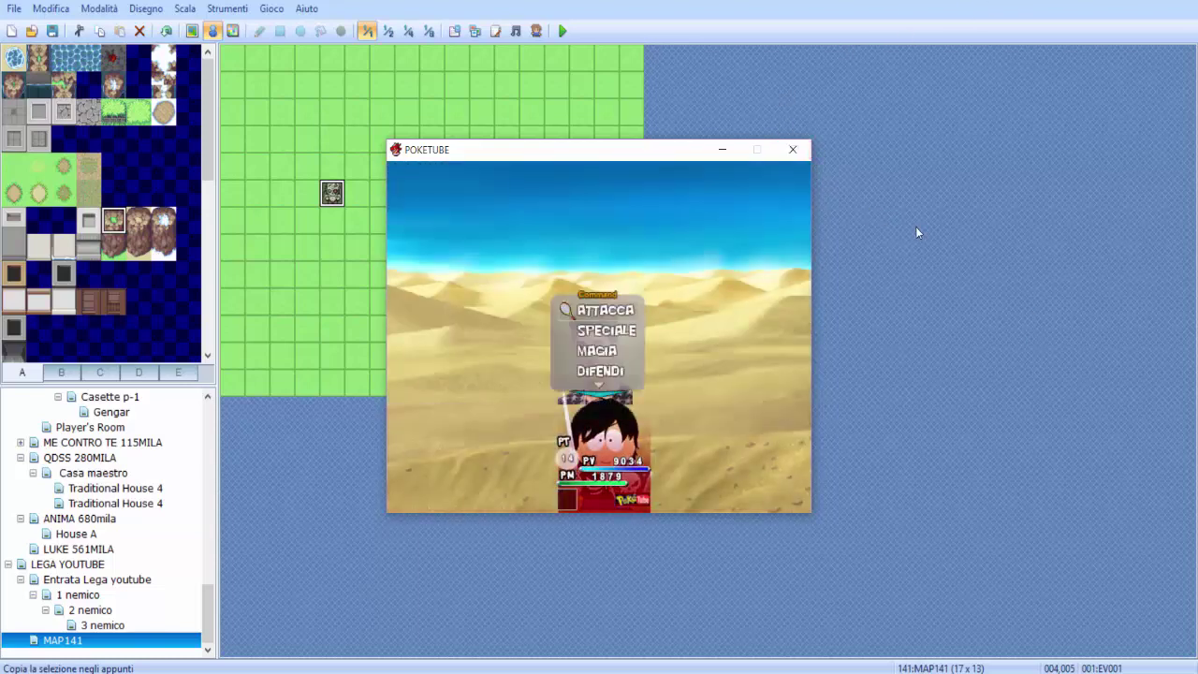
{"action": "key", "text": "Return"}
{"action": "key", "text": "Return"}
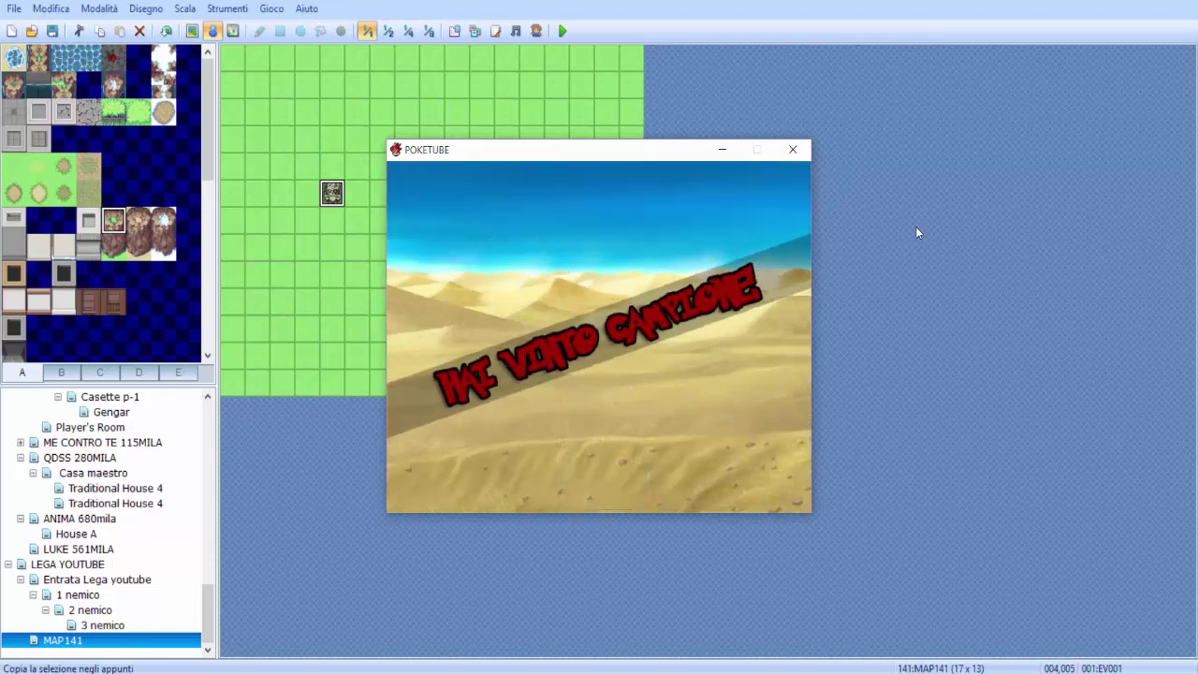
Go through the repeated battle against the same enemy and close the playtest.
{"action": "key", "text": "Return"}
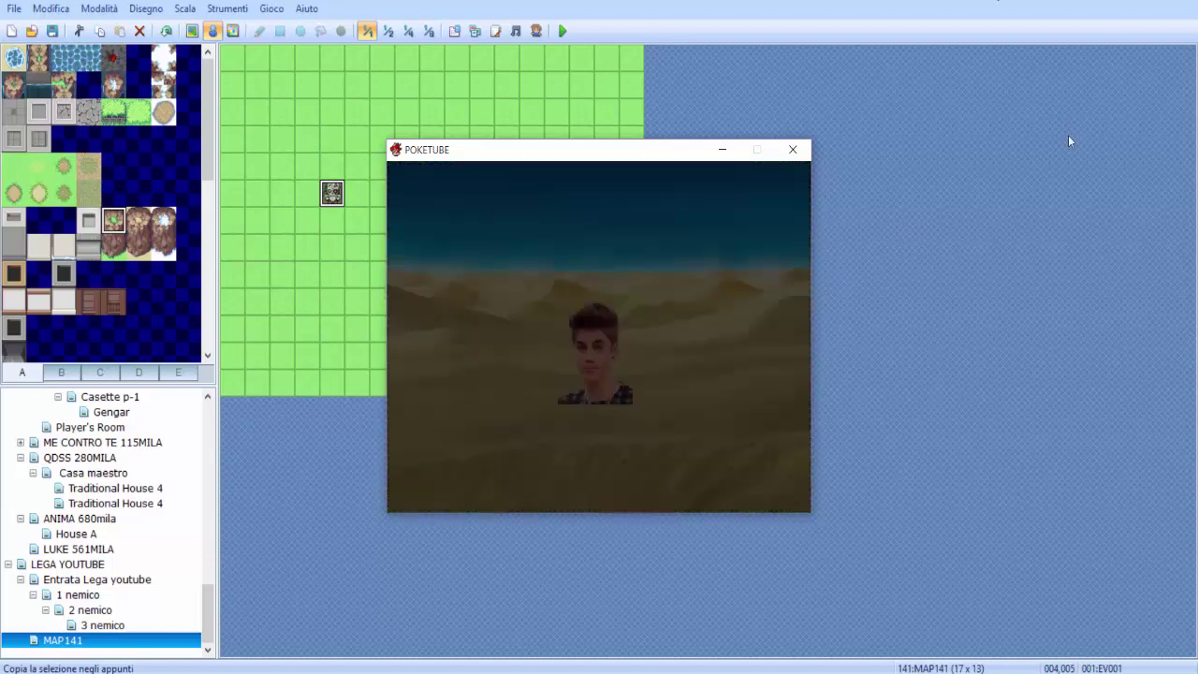
{"action": "key", "text": "Return"}
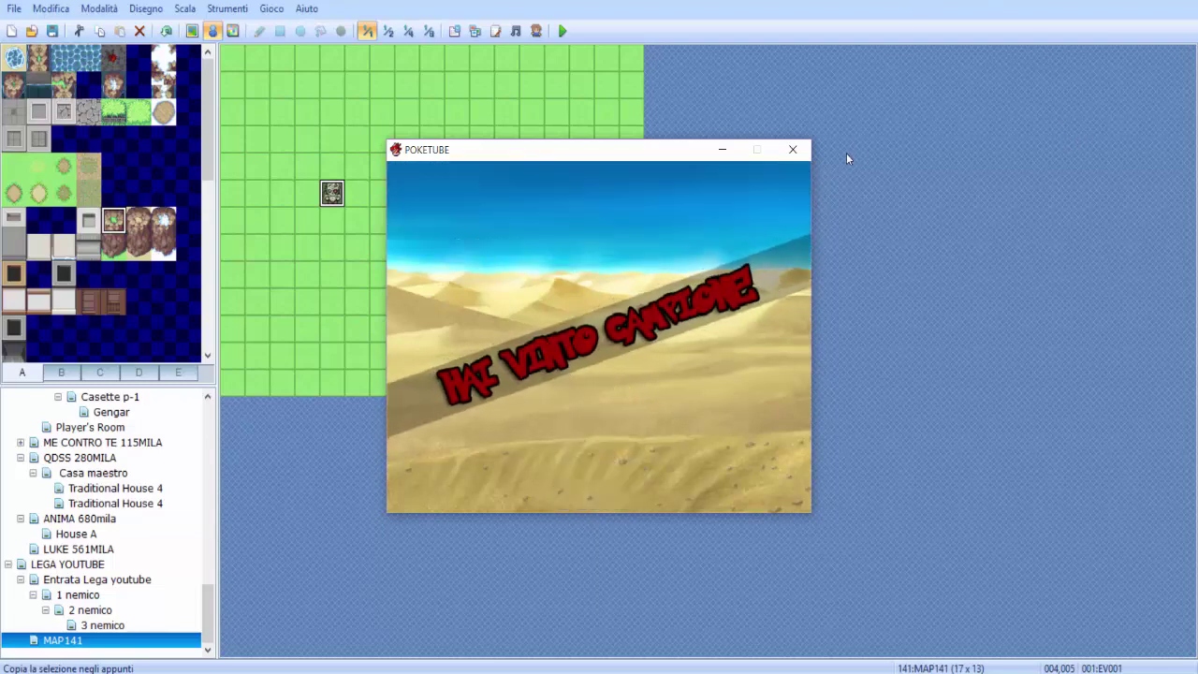
{"action": "left_click", "coordinate": [793, 149]}
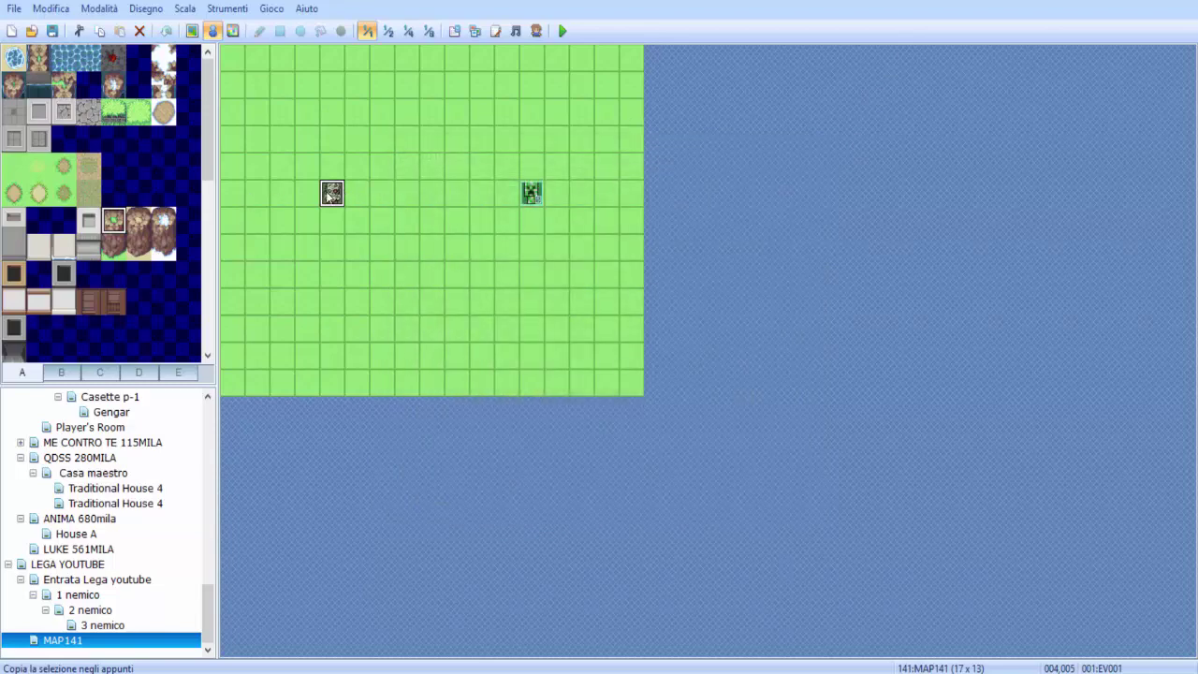
Start a Mostra Animazione command after the battle command in the zombie event, targeting Questo Evento.
{"action": "double_click", "coordinate": [332, 193]}
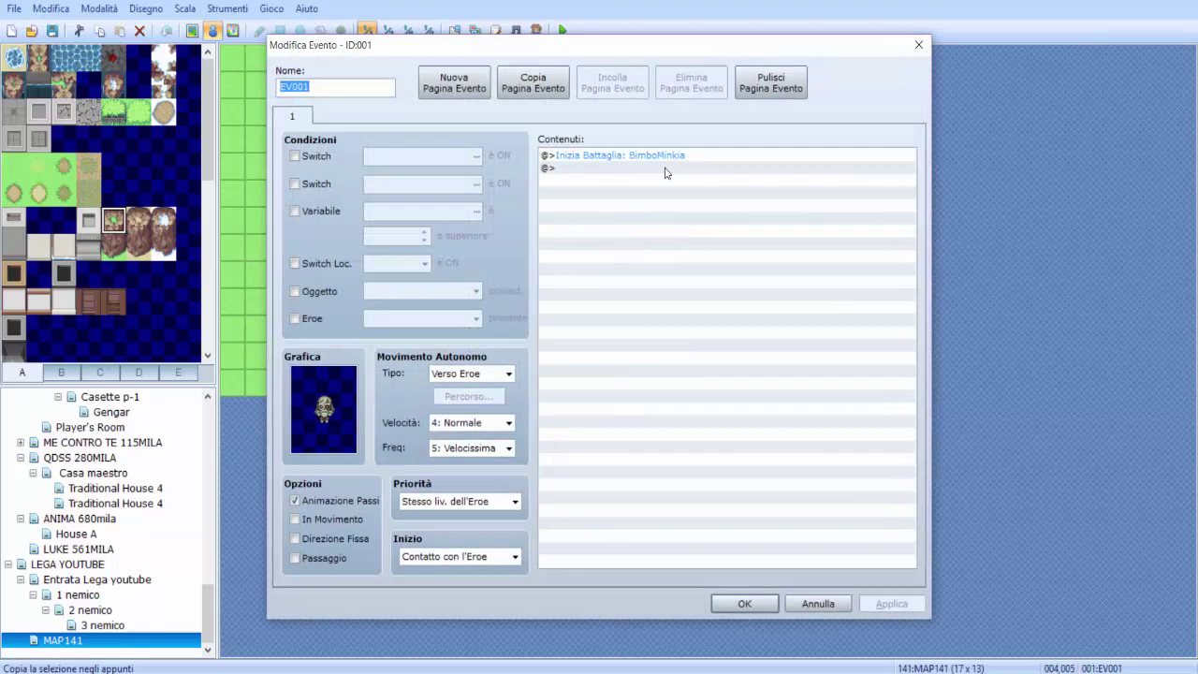
{"action": "key", "text": "Tab"}
{"action": "key", "text": "Return"}
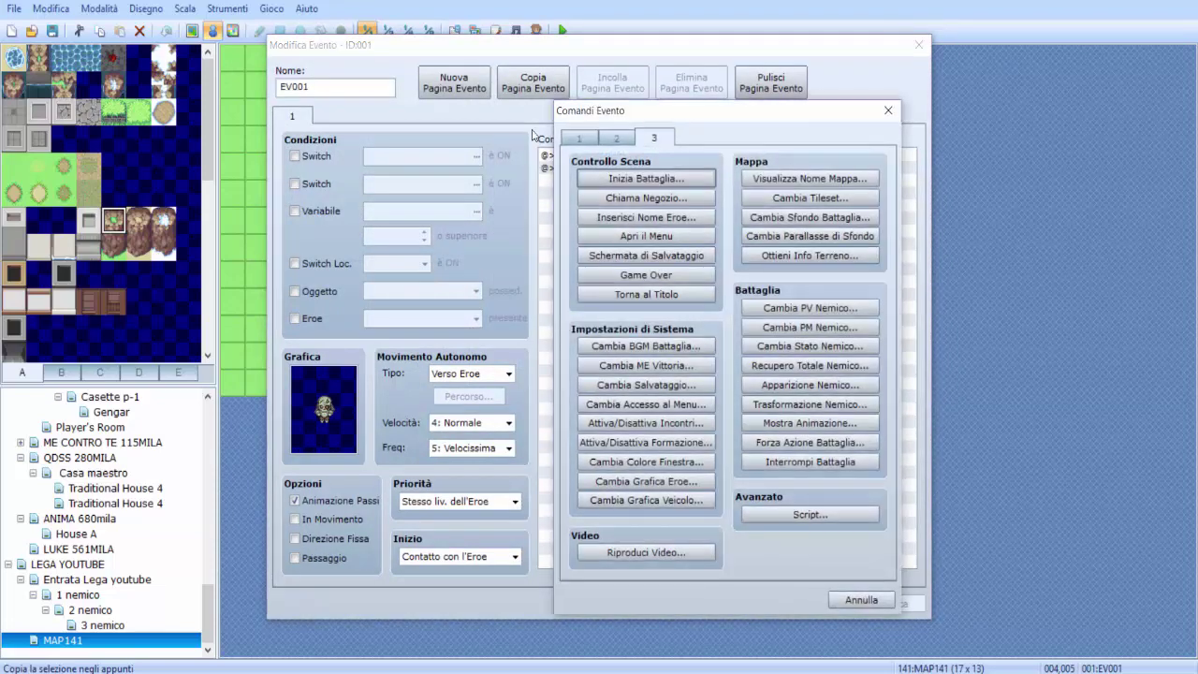
{"action": "left_click", "coordinate": [578, 140]}
{"action": "left_click", "coordinate": [608, 141]}
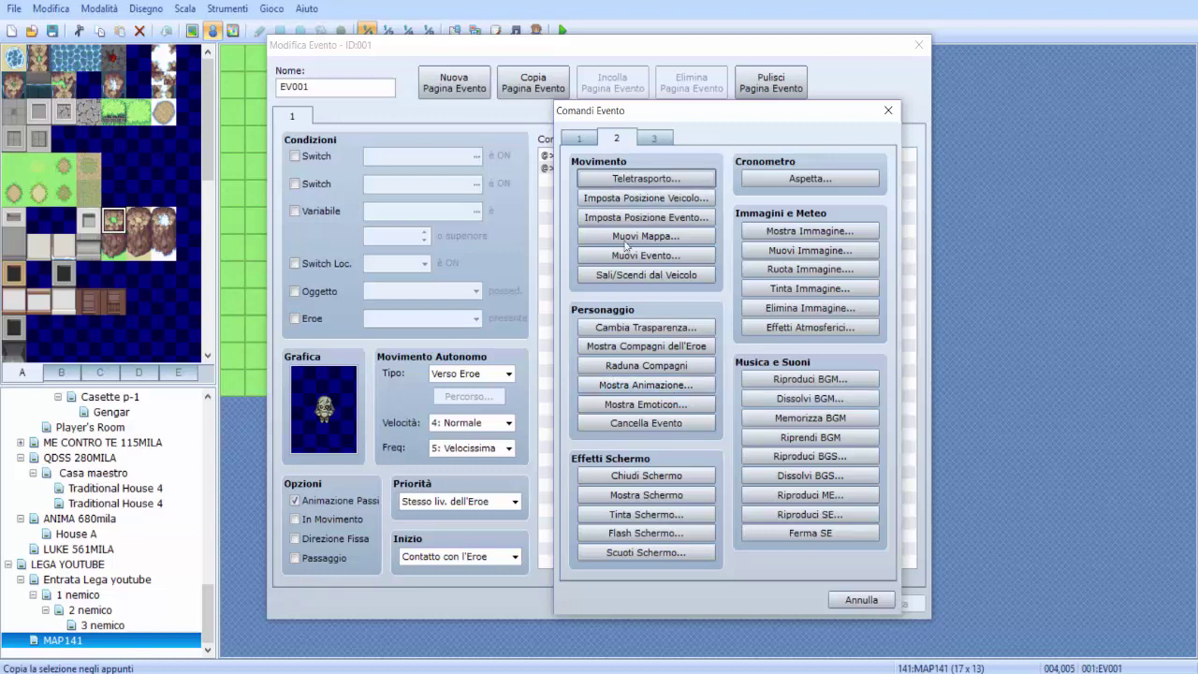
{"action": "left_click", "coordinate": [646, 384]}
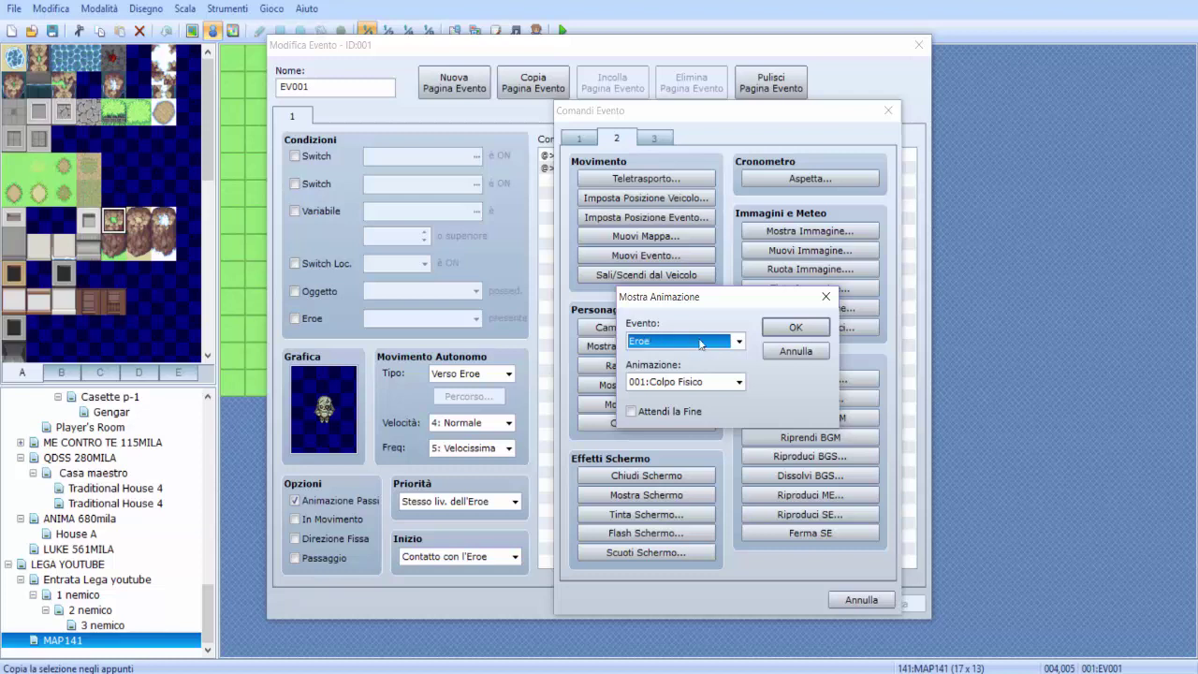
{"action": "left_click", "coordinate": [650, 339]}
{"action": "left_click", "coordinate": [698, 369]}
Choose the animation 082:Colpo Fisico 2 and add the Mostra Animazione command to the event.
{"action": "left_click", "coordinate": [716, 381]}
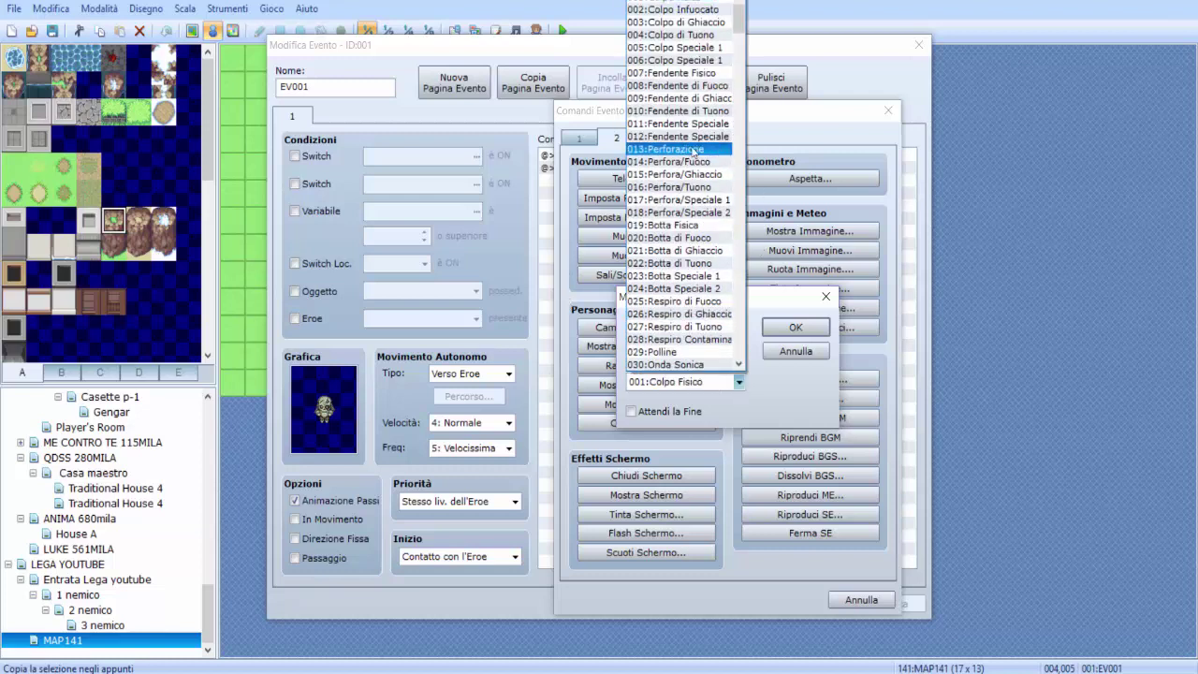
{"action": "scroll", "coordinate": [691, 140], "scroll_direction": "down", "scroll_amount": 4}
{"action": "scroll", "coordinate": [689, 125], "scroll_direction": "down", "scroll_amount": 6}
{"action": "left_click_drag", "start_coordinate": [737, 52], "coordinate": [738, 341]}
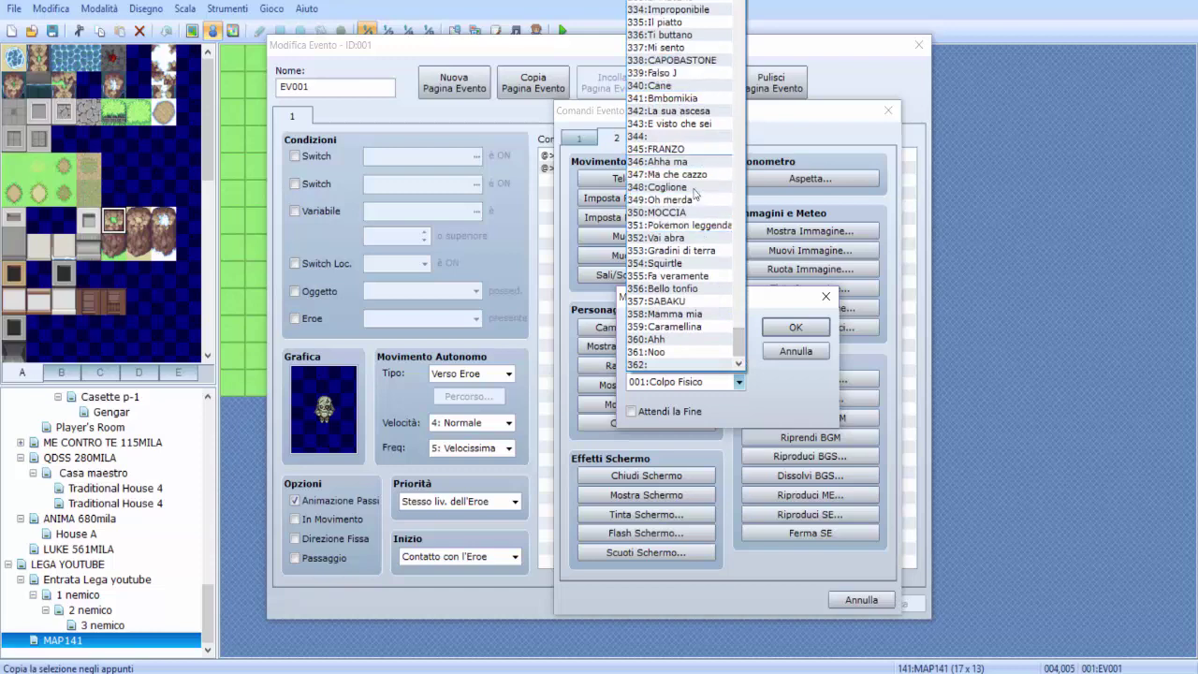
{"action": "left_click_drag", "start_coordinate": [738, 343], "coordinate": [727, 91]}
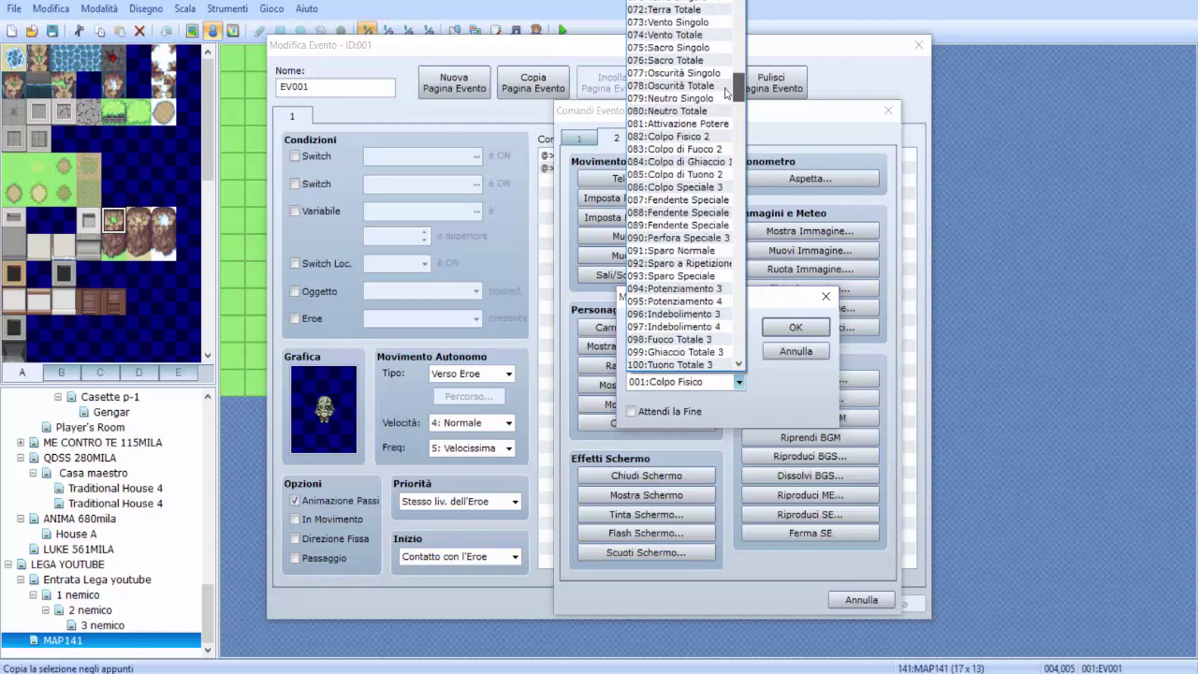
{"action": "scroll", "coordinate": [679, 201], "scroll_direction": "up", "scroll_amount": 1}
{"action": "scroll", "coordinate": [698, 114], "scroll_direction": "up", "scroll_amount": 5}
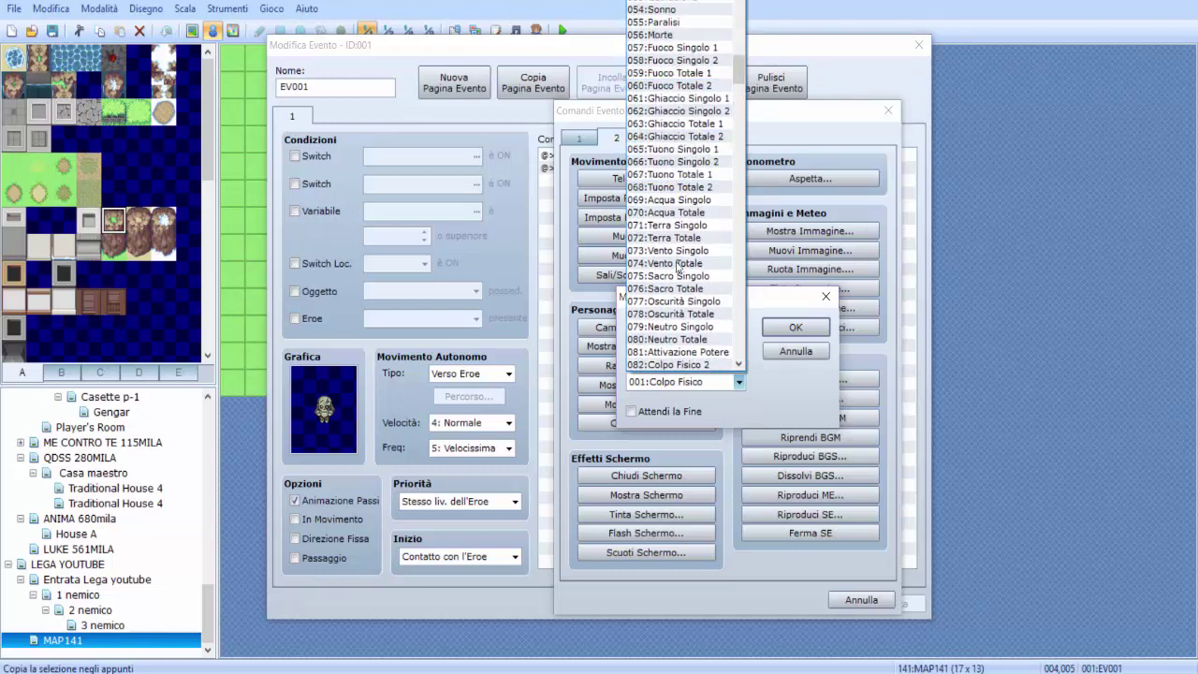
{"action": "scroll", "coordinate": [679, 262], "scroll_direction": "down", "scroll_amount": 1}
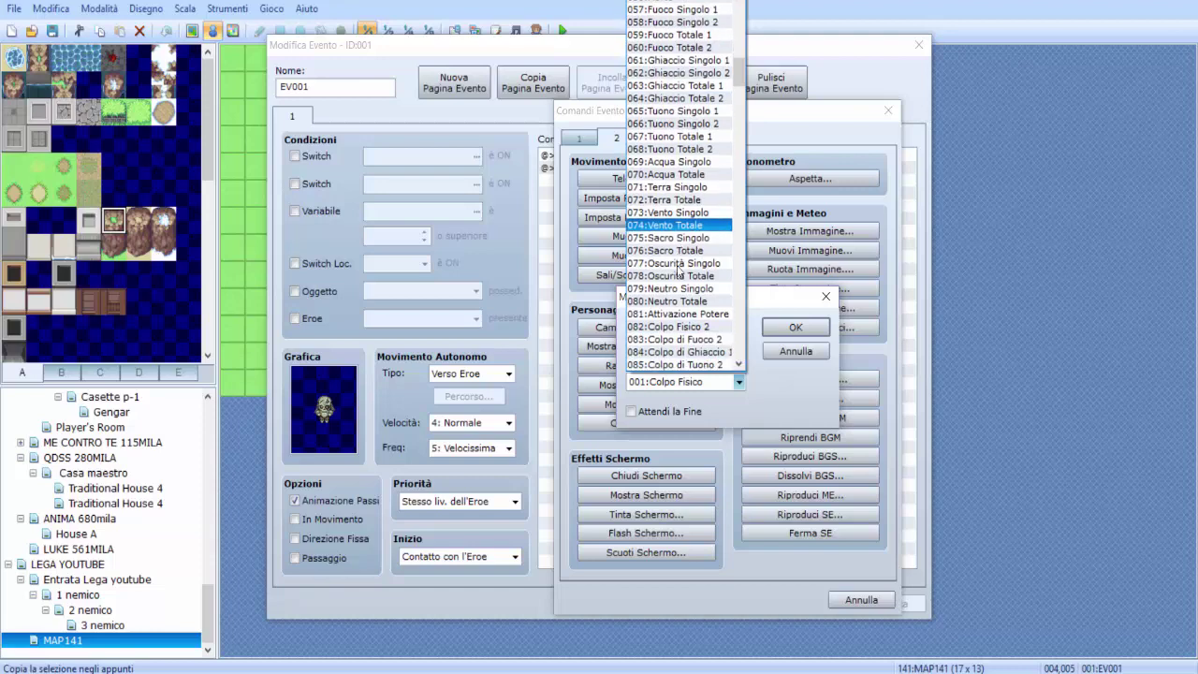
{"action": "left_click", "coordinate": [679, 327]}
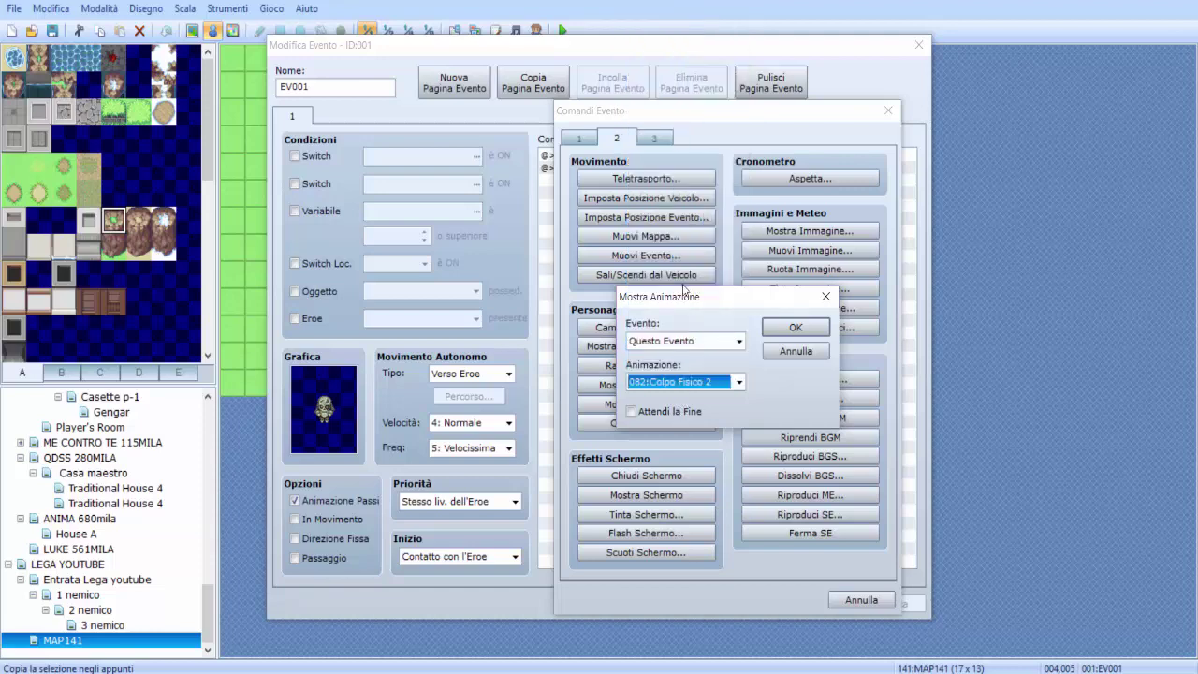
{"action": "left_click", "coordinate": [791, 329]}
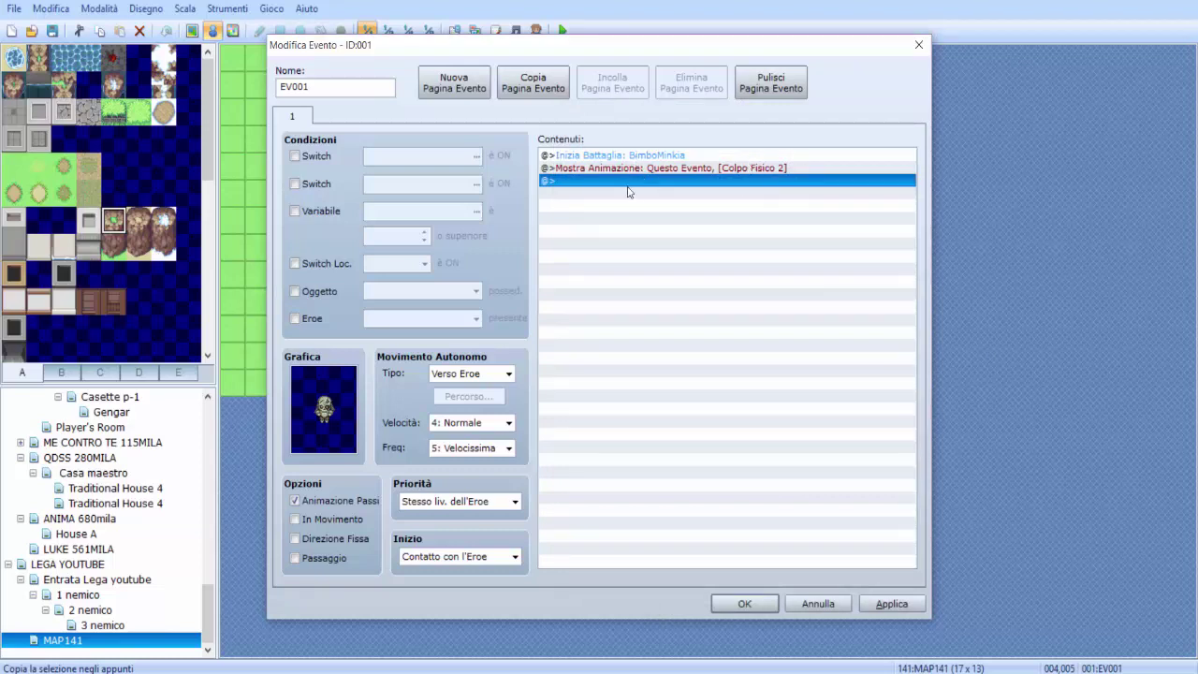
Add a Controllo Switch Locali command that sets local switch A to ON after the animation.
{"action": "double_click", "coordinate": [627, 181]}
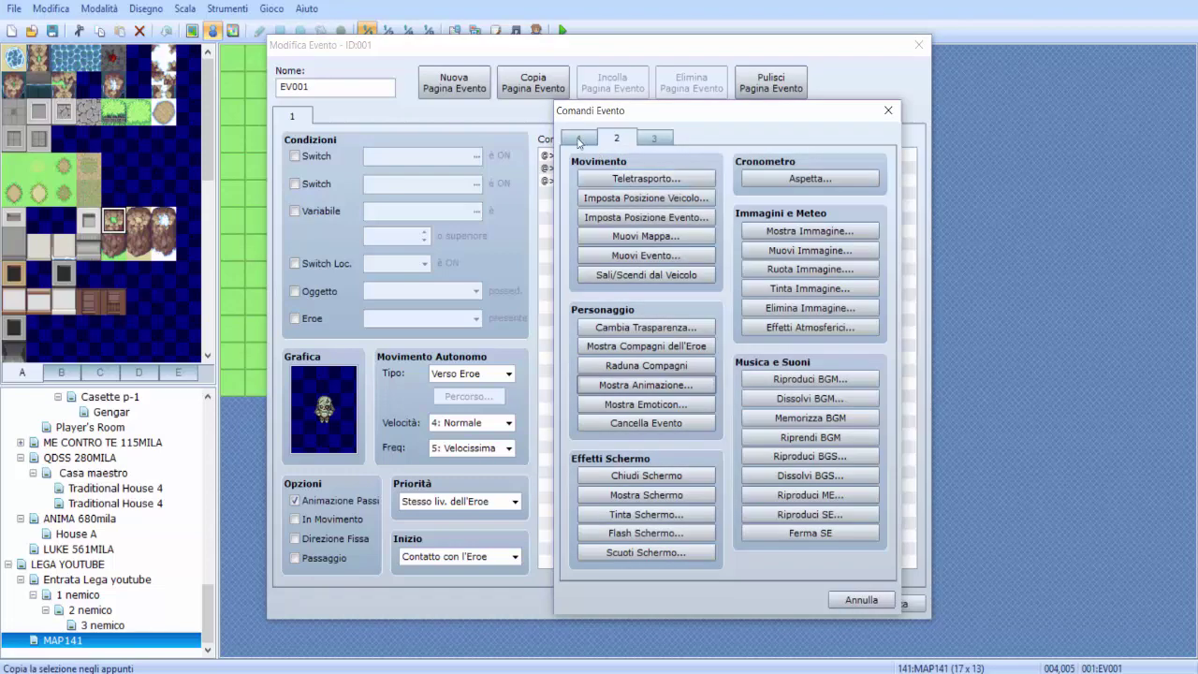
{"action": "left_click", "coordinate": [580, 138]}
{"action": "left_click_drag", "start_coordinate": [643, 110], "coordinate": [708, 124]}
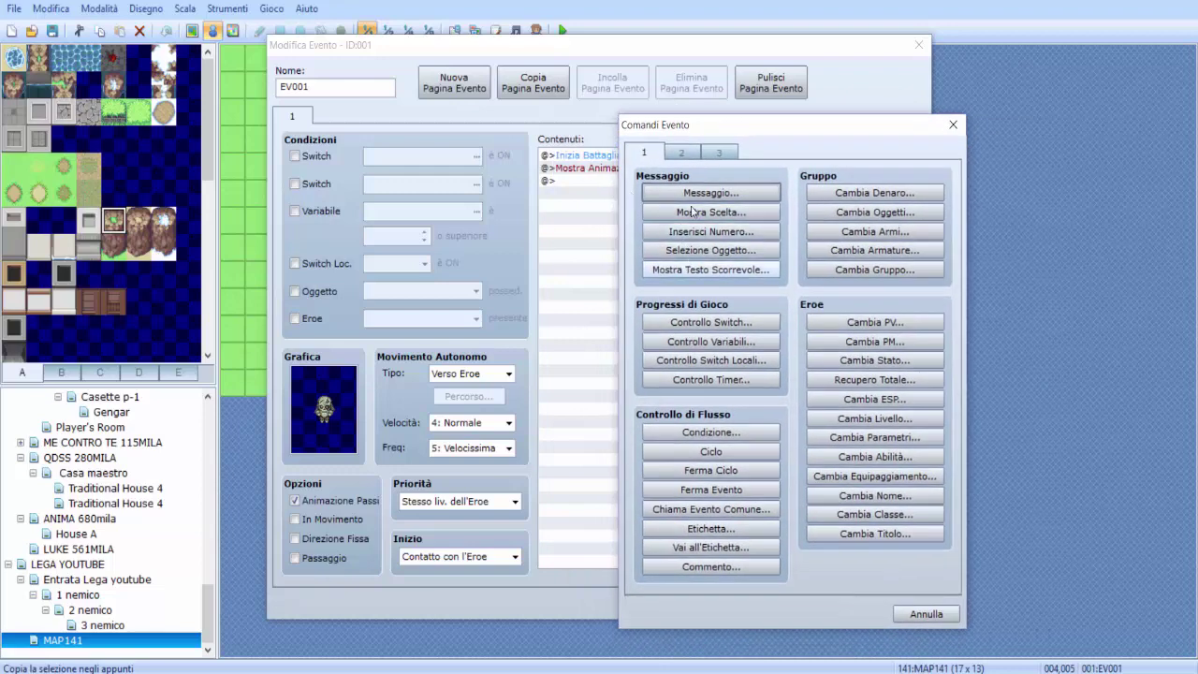
{"action": "left_click", "coordinate": [702, 360]}
{"action": "left_click", "coordinate": [844, 349]}
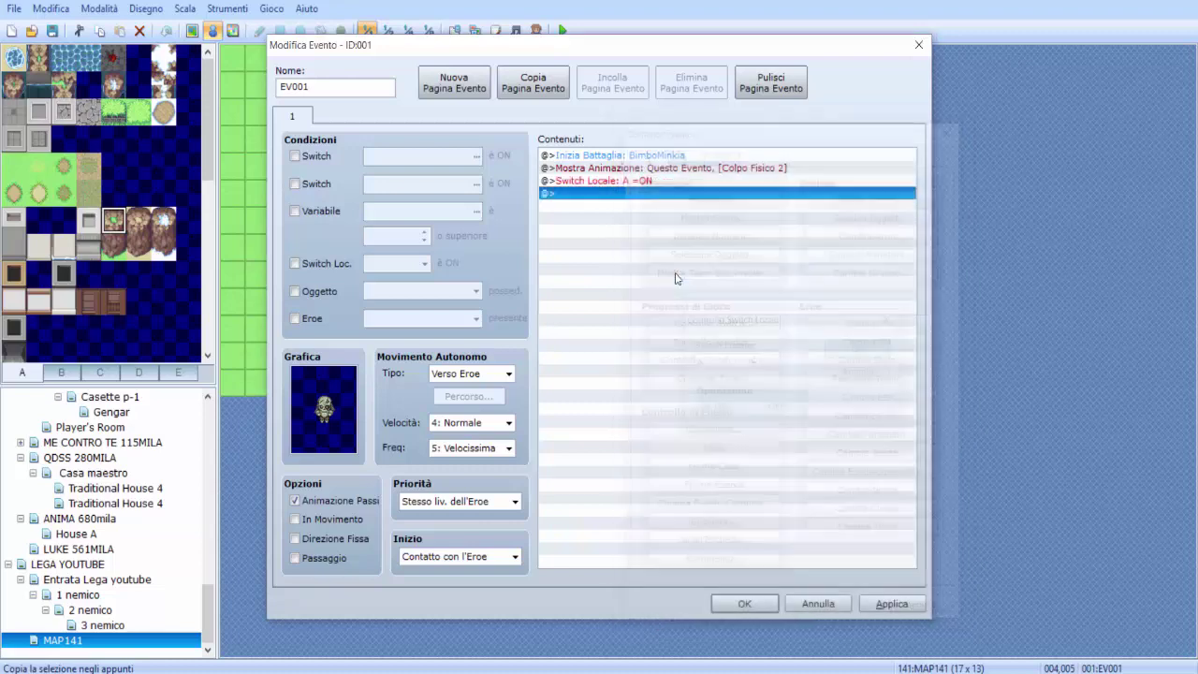
Create a second event page with local switch A ON as its condition.
{"action": "left_click", "coordinate": [454, 82]}
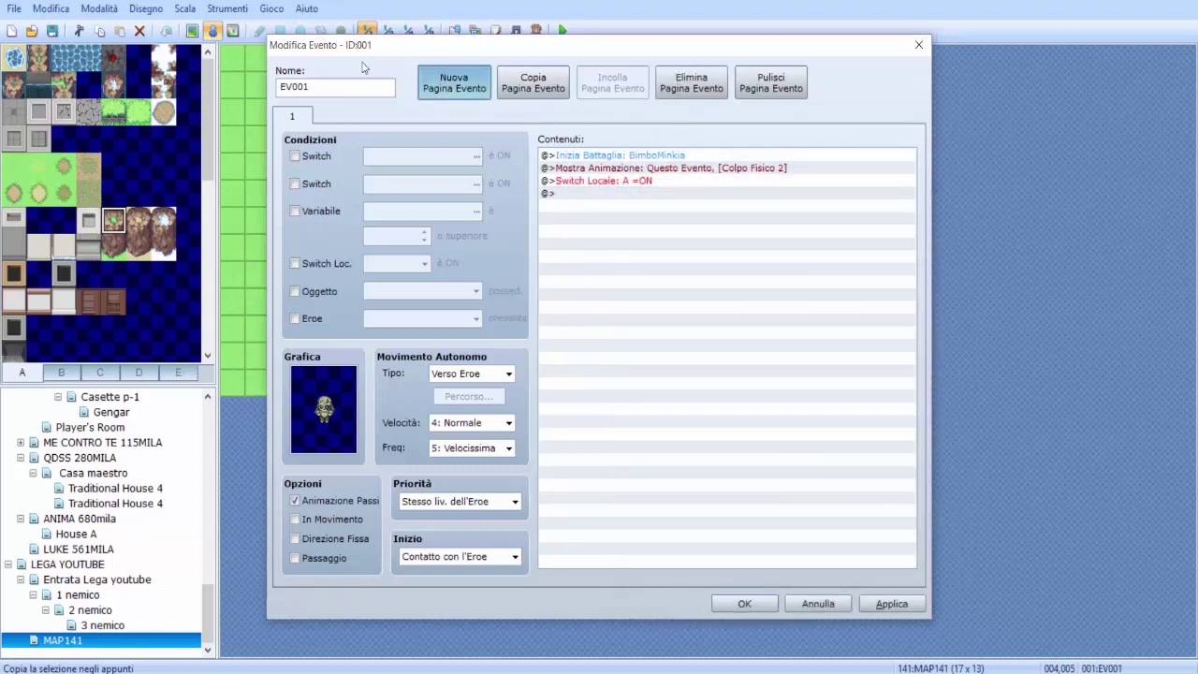
{"action": "left_click", "coordinate": [297, 264]}
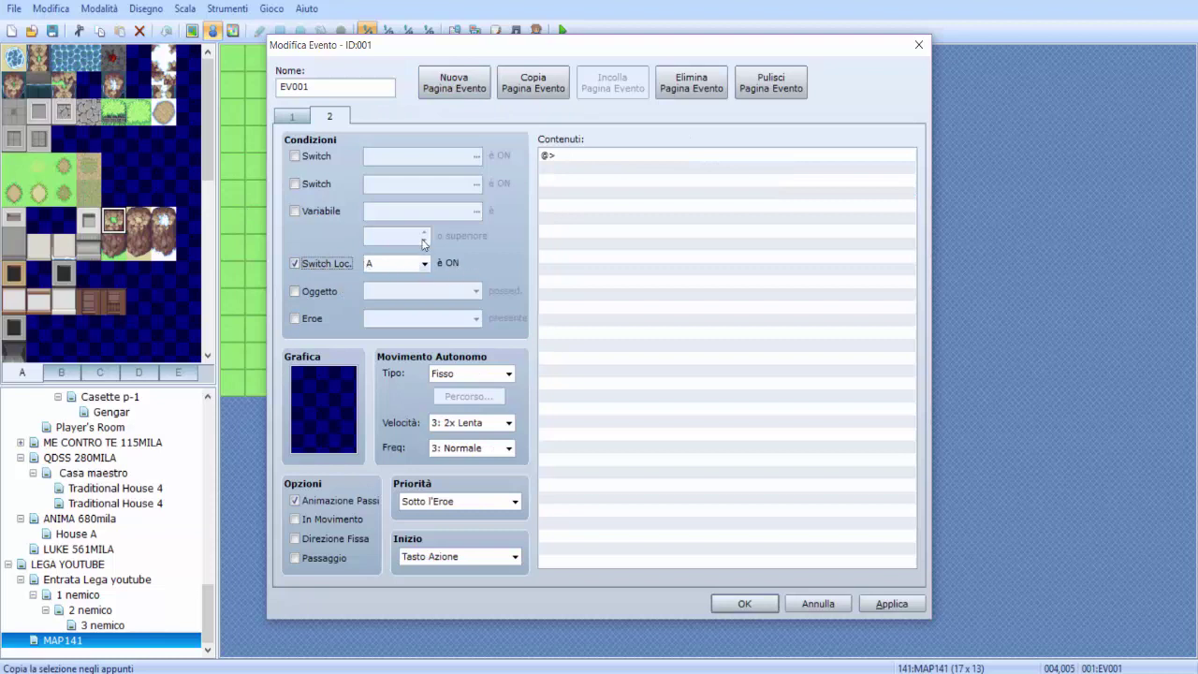
{"action": "left_click", "coordinate": [292, 116]}
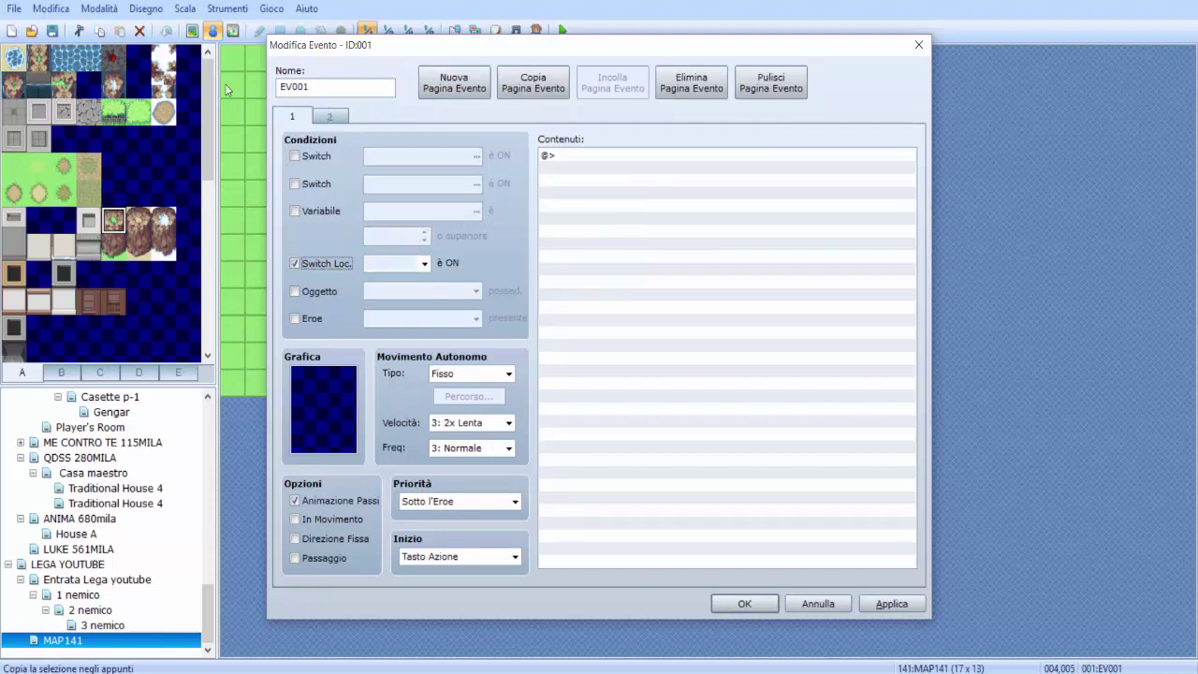
{"action": "left_click", "coordinate": [332, 118]}
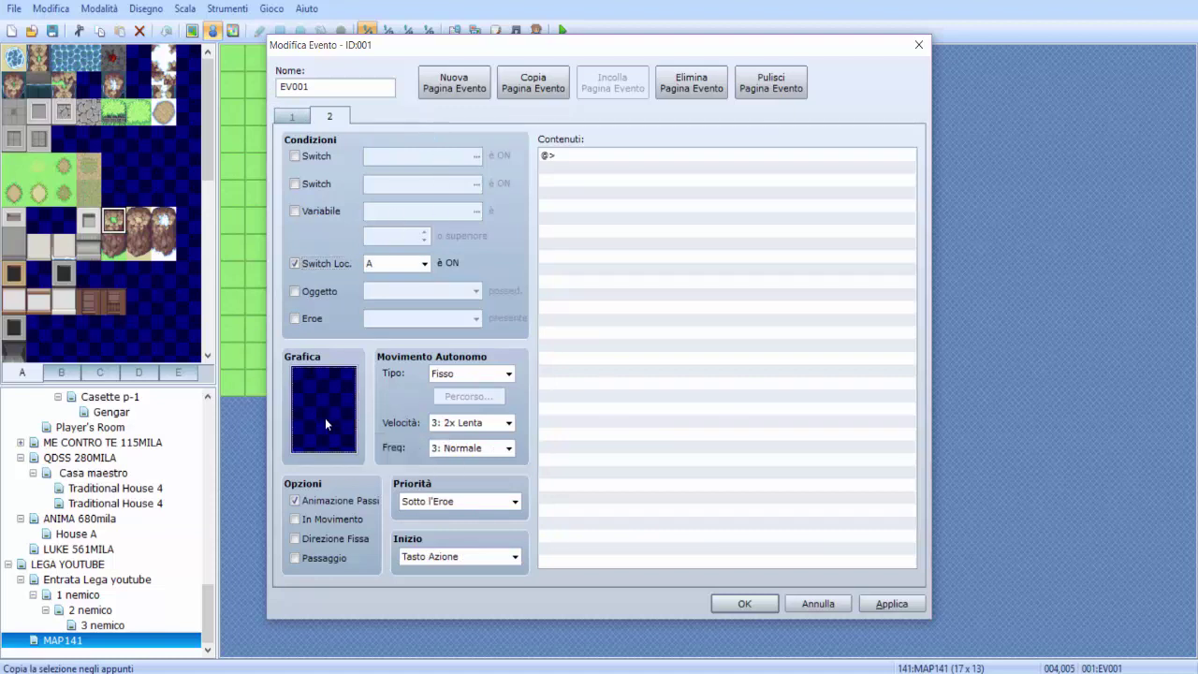
Browse the object, door and flame character sheets for a graphic for the second event page.
{"action": "double_click", "coordinate": [348, 407]}
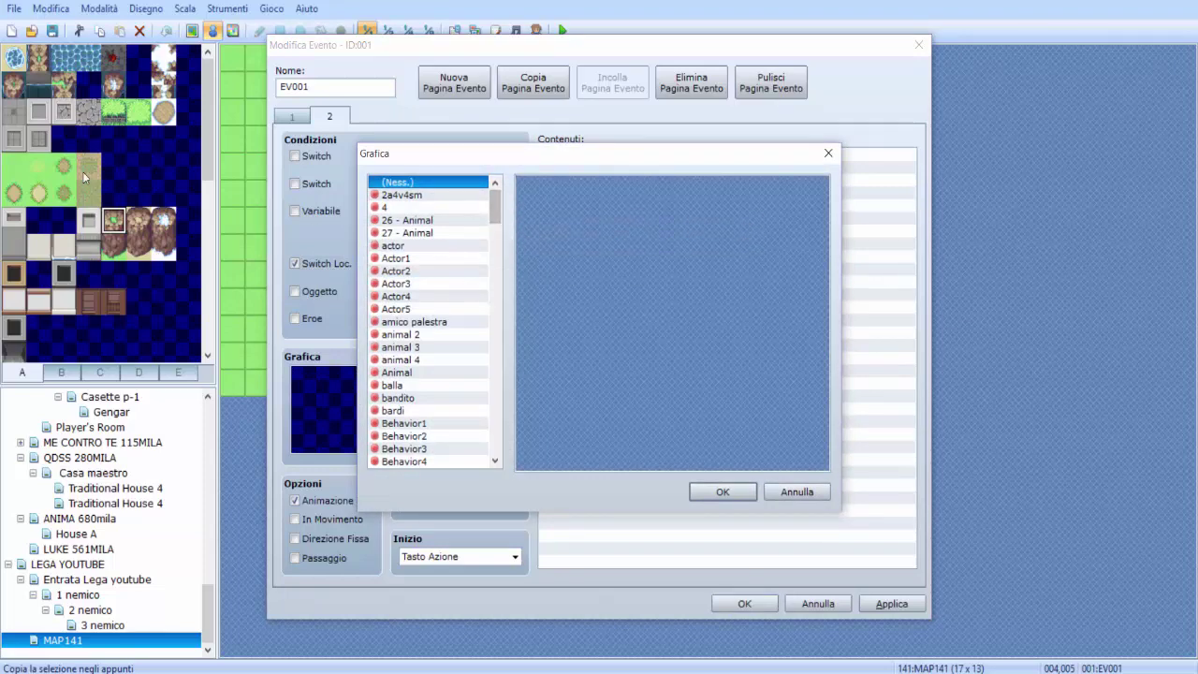
{"action": "left_click_drag", "start_coordinate": [494, 210], "coordinate": [508, 469]}
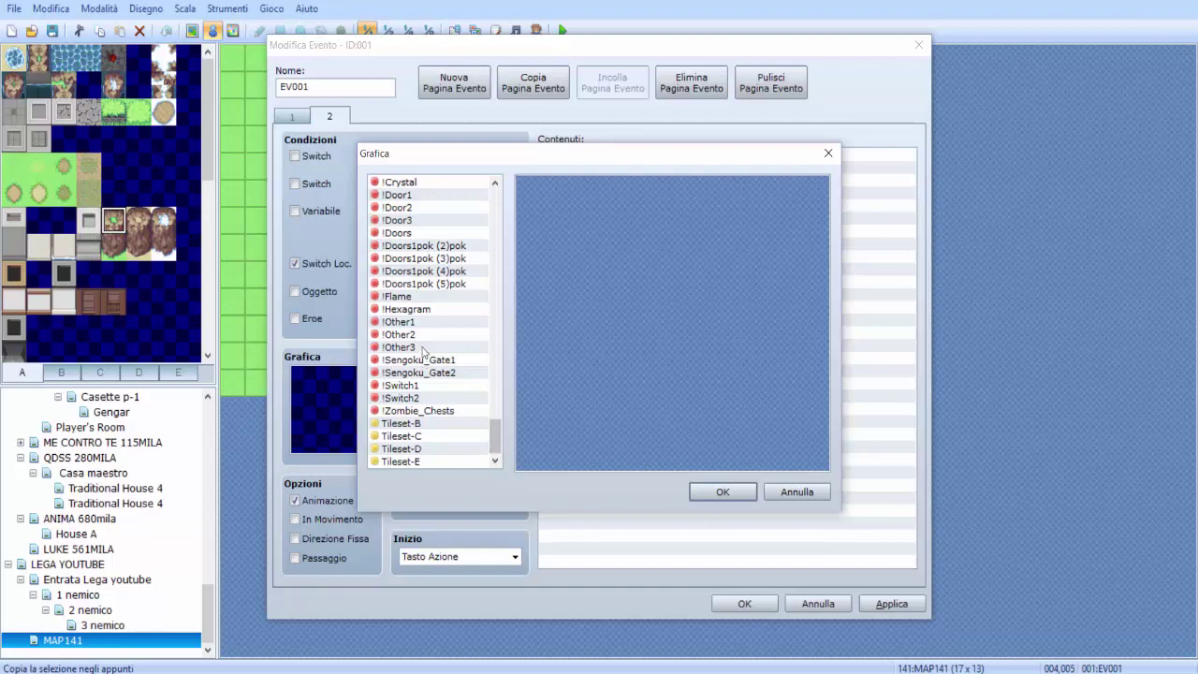
{"action": "left_click", "coordinate": [412, 321]}
{"action": "left_click", "coordinate": [417, 334]}
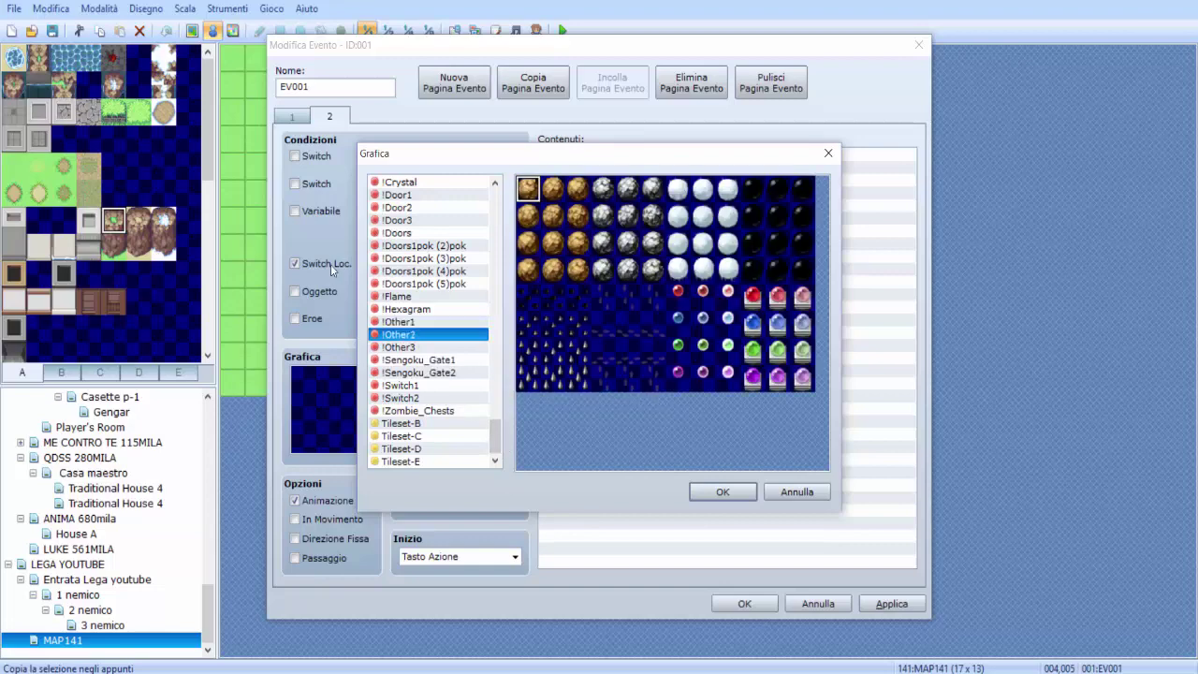
{"action": "left_click", "coordinate": [421, 283]}
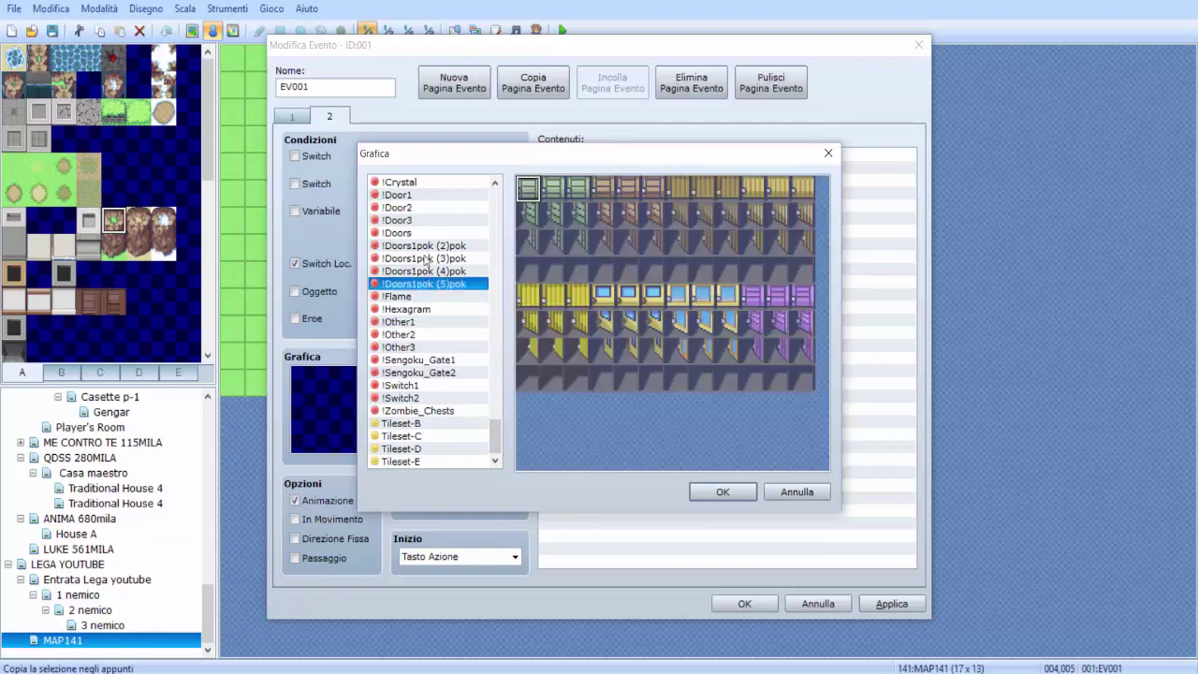
{"action": "scroll", "coordinate": [425, 262], "scroll_direction": "up", "scroll_amount": 2}
{"action": "left_click", "coordinate": [412, 397]}
{"action": "left_click", "coordinate": [412, 411]}
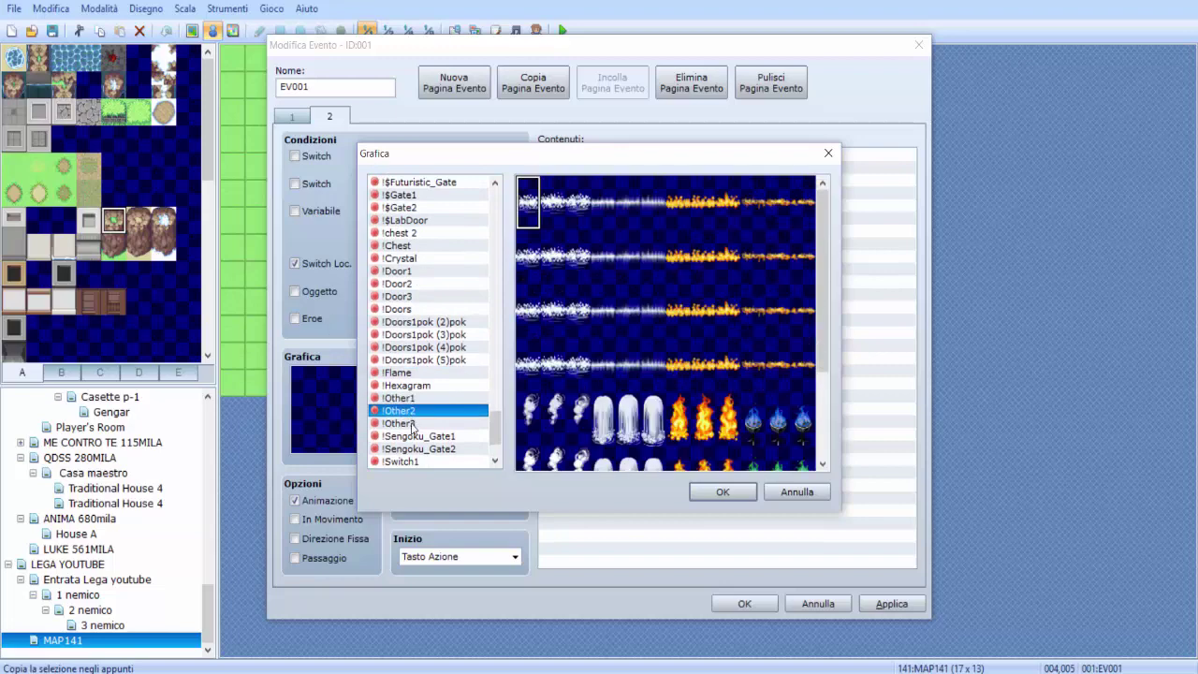
{"action": "scroll", "coordinate": [493, 358], "scroll_direction": "down", "scroll_amount": 2}
{"action": "scroll", "coordinate": [658, 393], "scroll_direction": "down", "scroll_amount": 3}
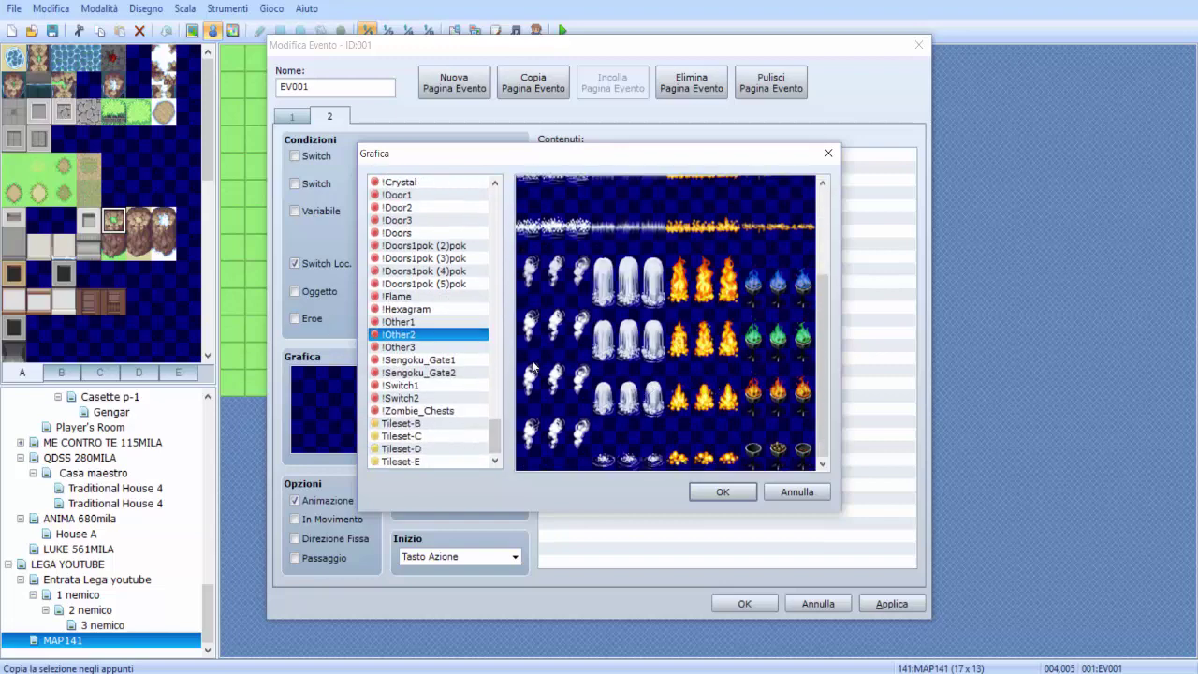
{"action": "left_click", "coordinate": [685, 460]}
{"action": "left_click", "coordinate": [411, 349]}
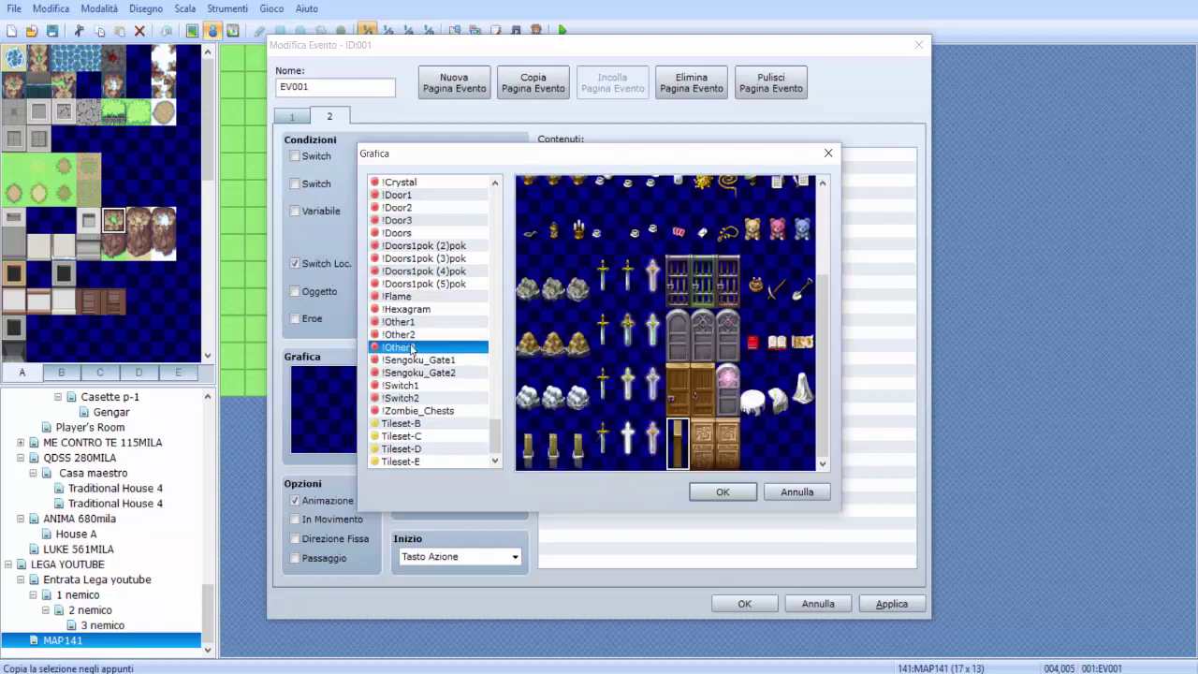
{"action": "scroll", "coordinate": [710, 337], "scroll_direction": "up", "scroll_amount": 2}
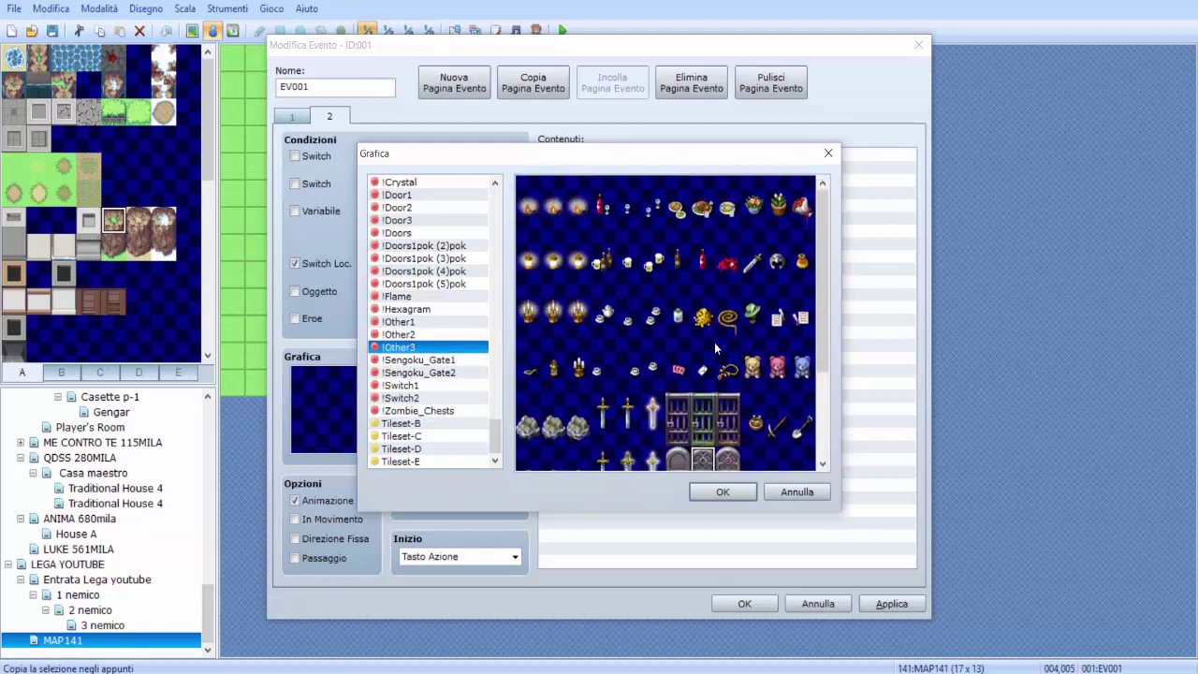
{"action": "left_click", "coordinate": [731, 267]}
Set the second page's graphic to the red blood stain from Tileset-E and confirm the event's changes.
{"action": "left_click", "coordinate": [476, 436]}
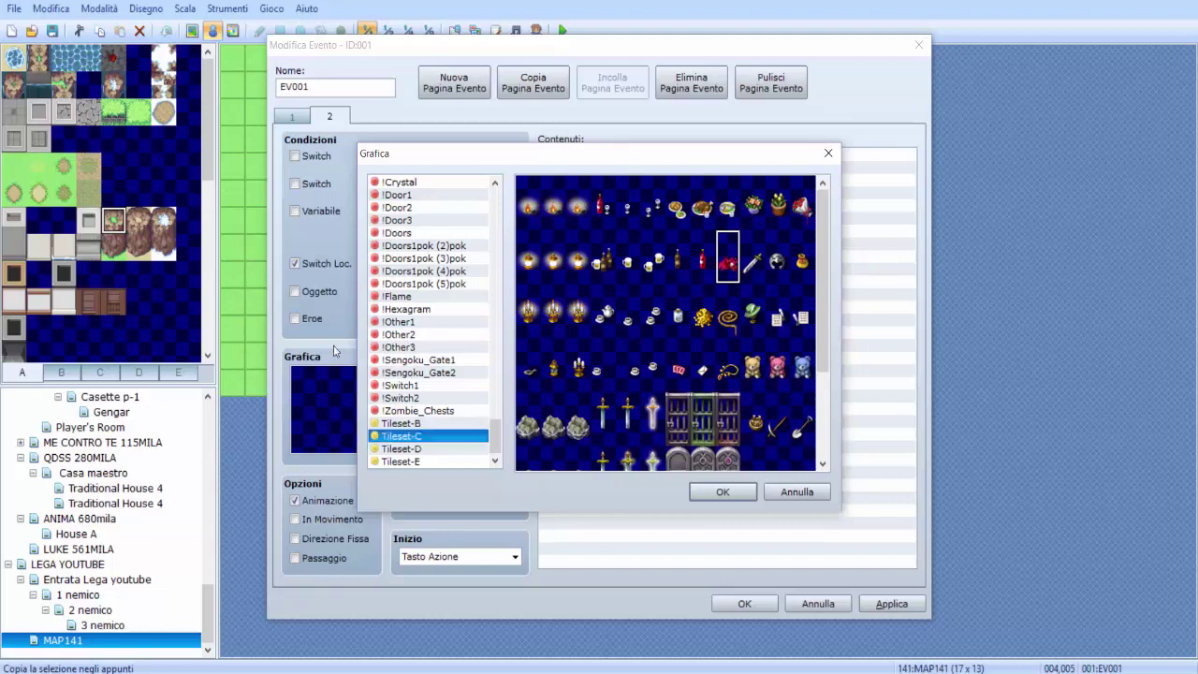
{"action": "left_click", "coordinate": [450, 423]}
{"action": "left_click", "coordinate": [436, 449]}
{"action": "left_click", "coordinate": [426, 462]}
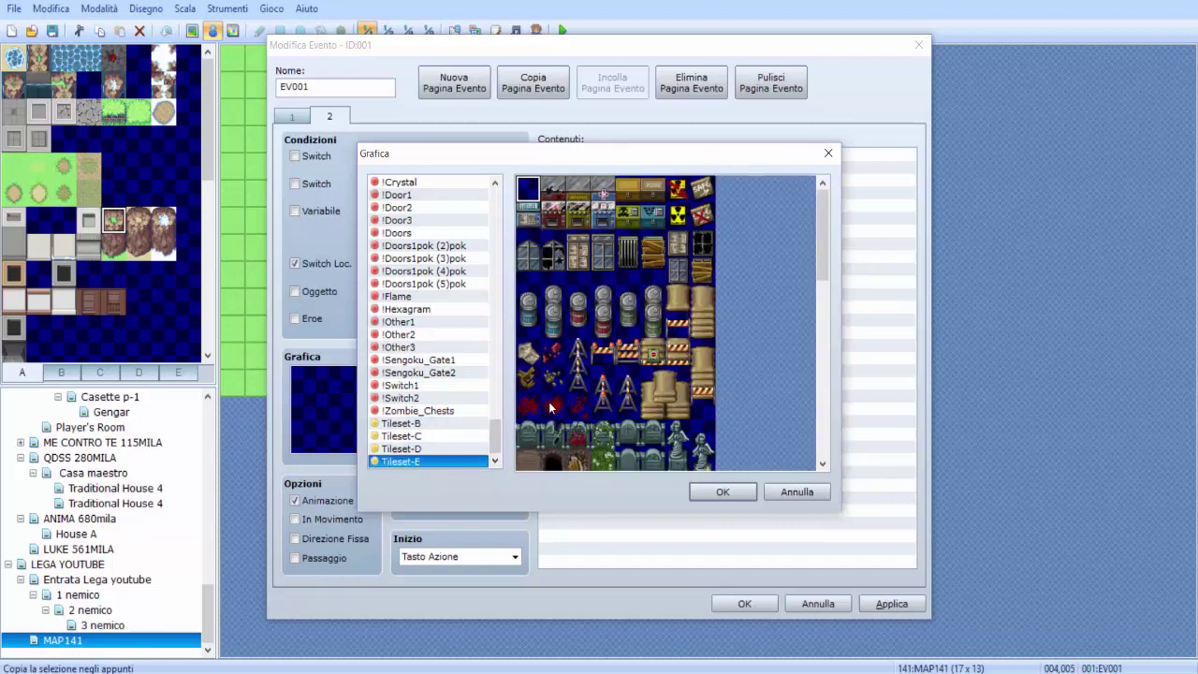
{"action": "scroll", "coordinate": [551, 393], "scroll_direction": "down", "scroll_amount": 3}
{"action": "scroll", "coordinate": [552, 337], "scroll_direction": "up", "scroll_amount": 2}
{"action": "left_click", "coordinate": [550, 343]}
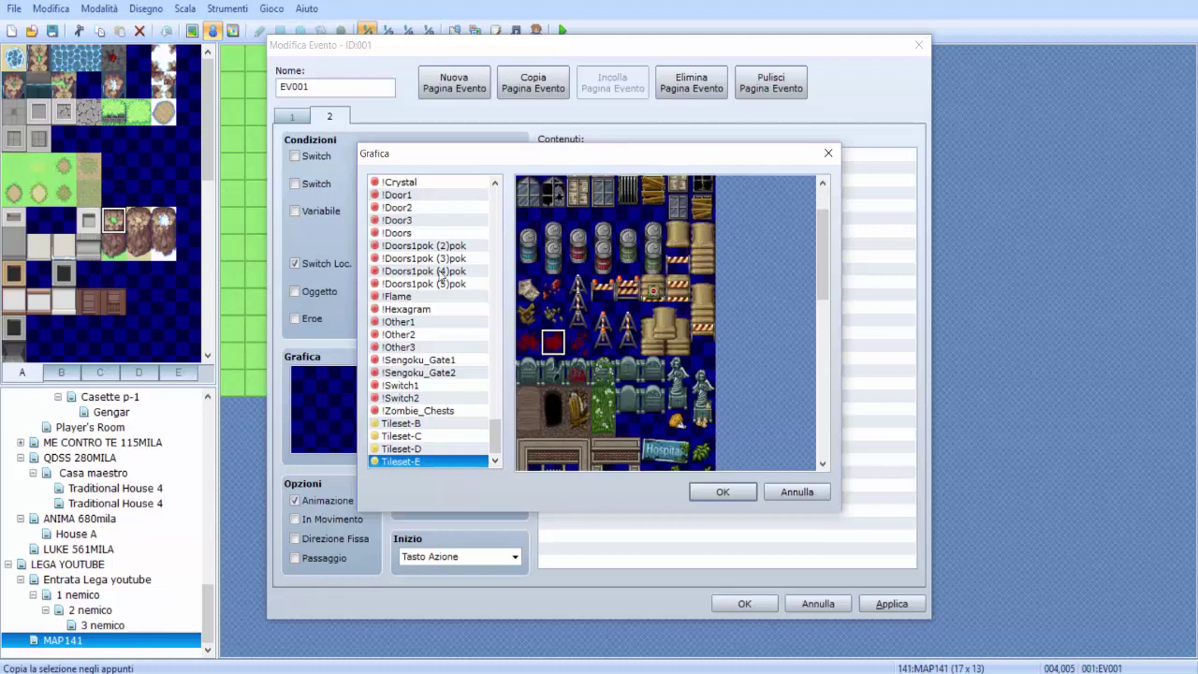
{"action": "key", "text": "Return"}
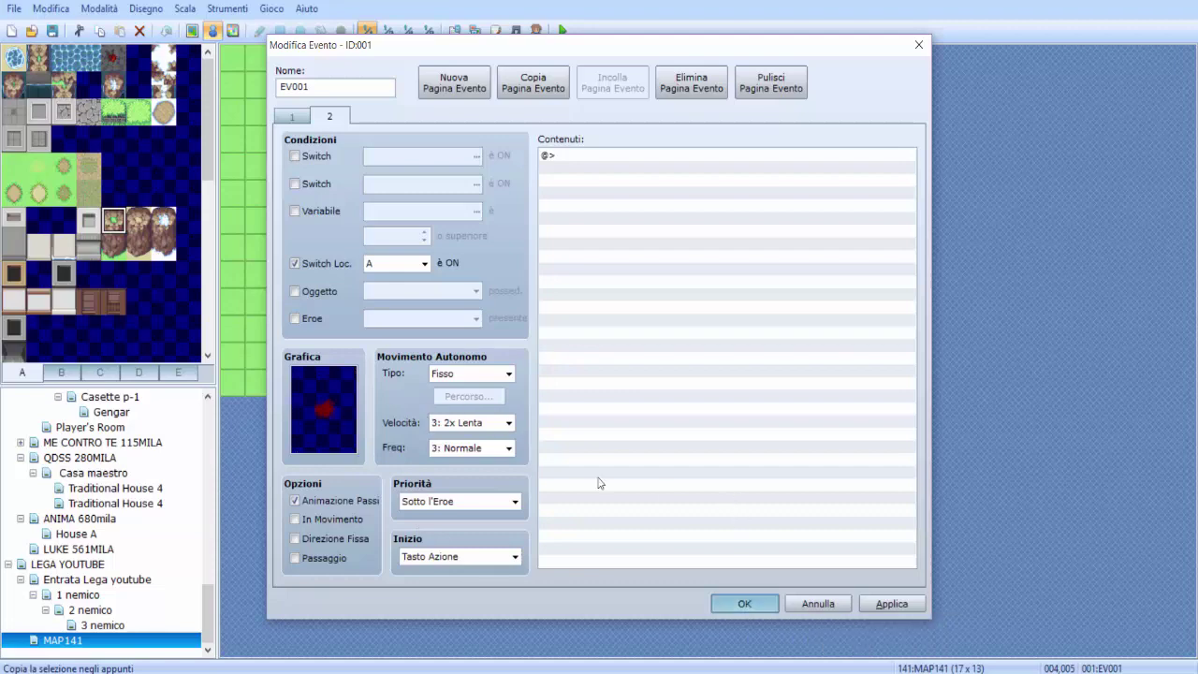
{"action": "left_click", "coordinate": [746, 604]}
Playtest the map with a new game and walk the hero toward the zombie to trigger the battle.
{"action": "key", "text": "F12"}
{"action": "key", "text": "Return"}
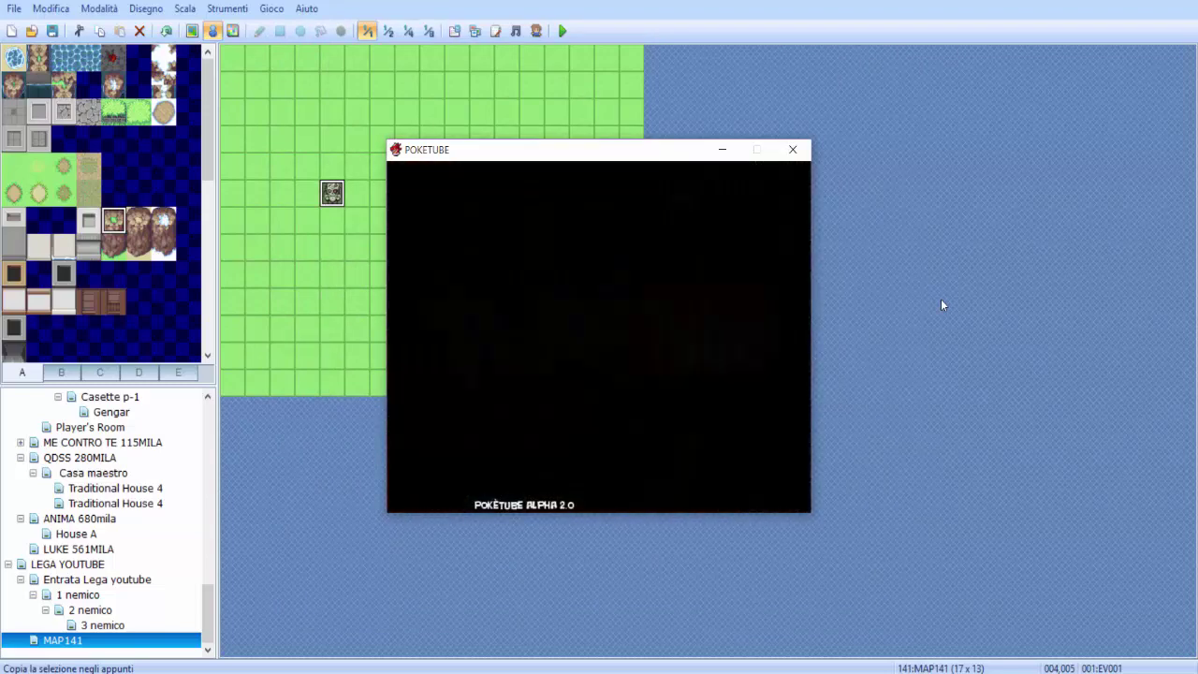
{"action": "key", "text": "Return"}
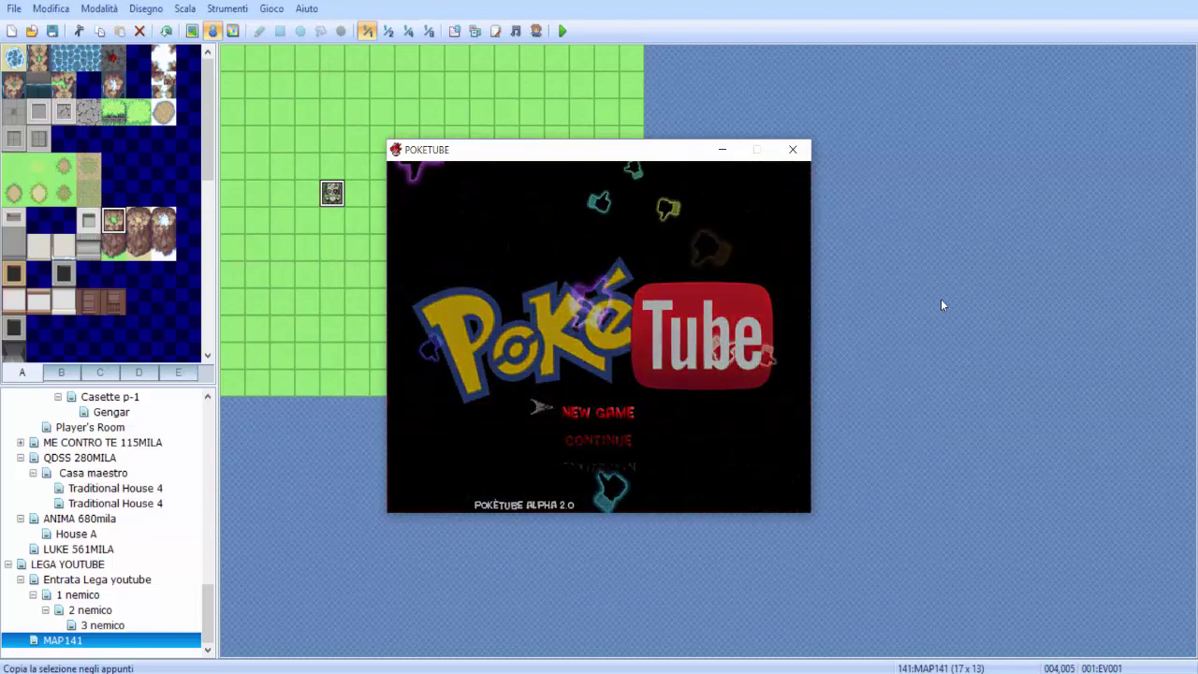
{"action": "key", "text": "Right"}
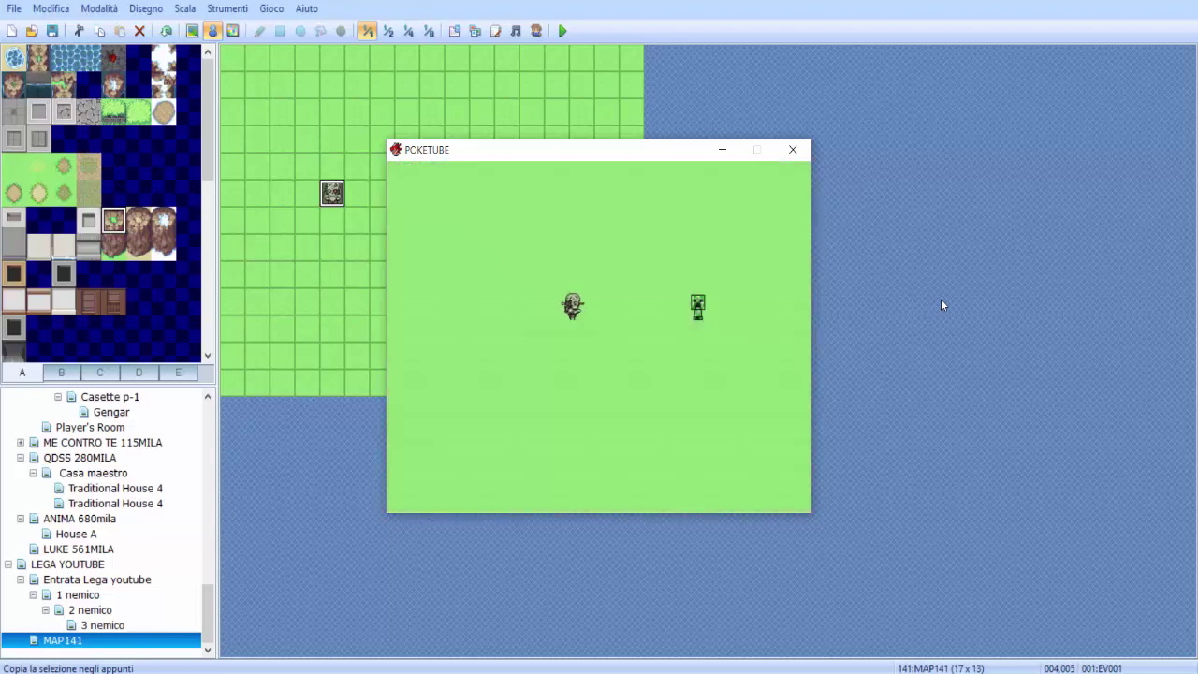
{"action": "key", "text": "Right"}
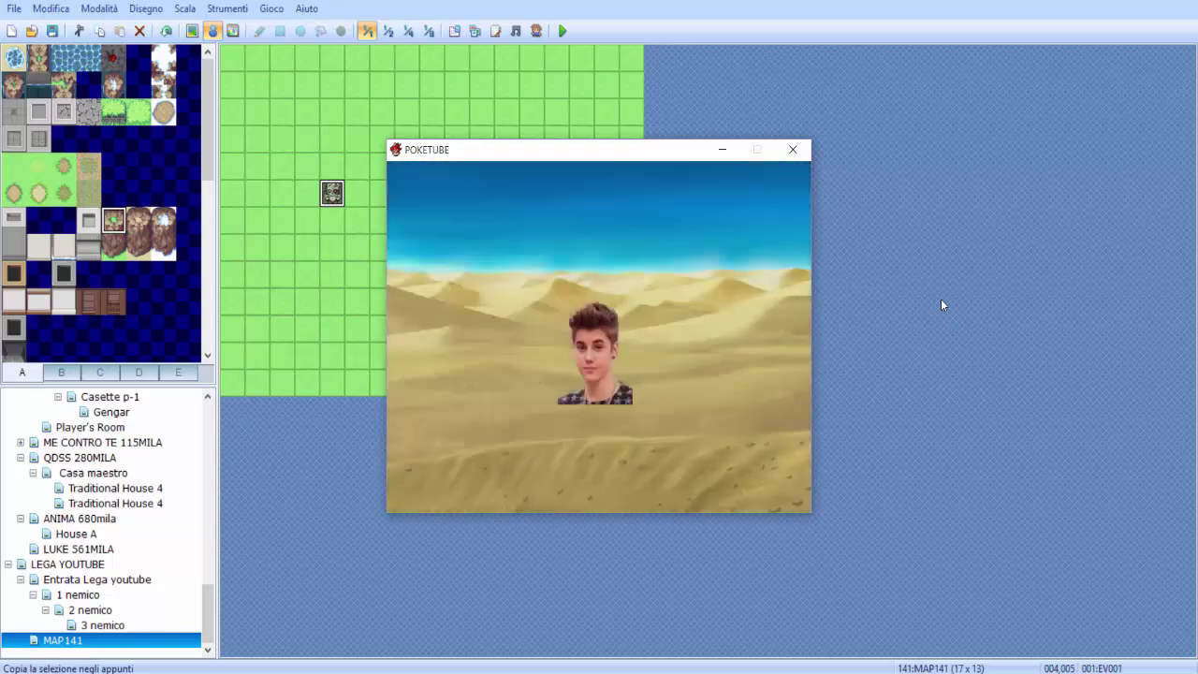
Fight the zombie battle through to victory and dismiss the playtest window after returning to the map.
{"action": "key", "text": "Return"}
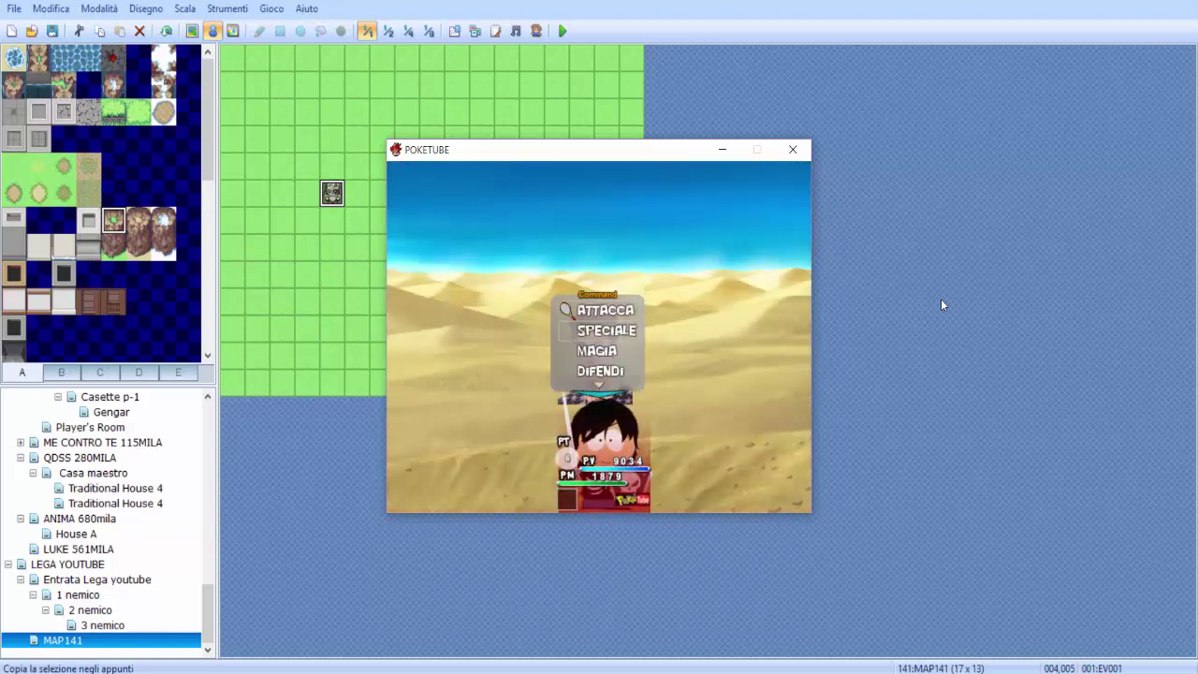
{"action": "key", "text": "Down"}
{"action": "key", "text": "Return"}
{"action": "key", "text": "Return"}
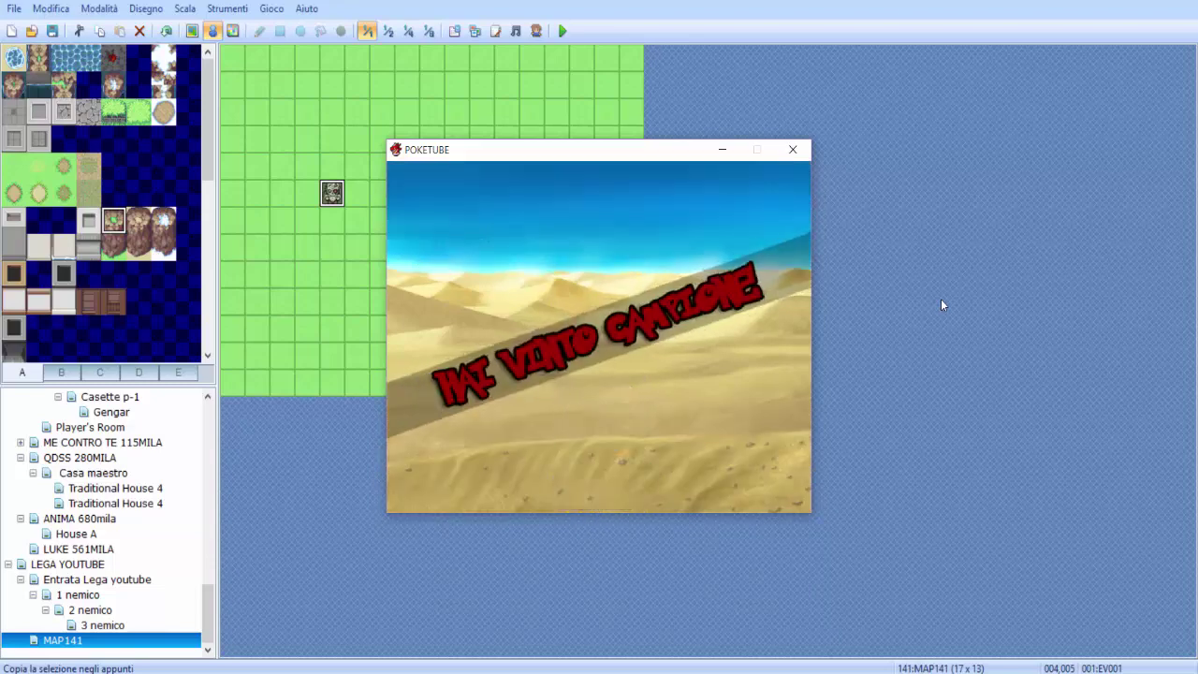
{"action": "key", "text": "Return"}
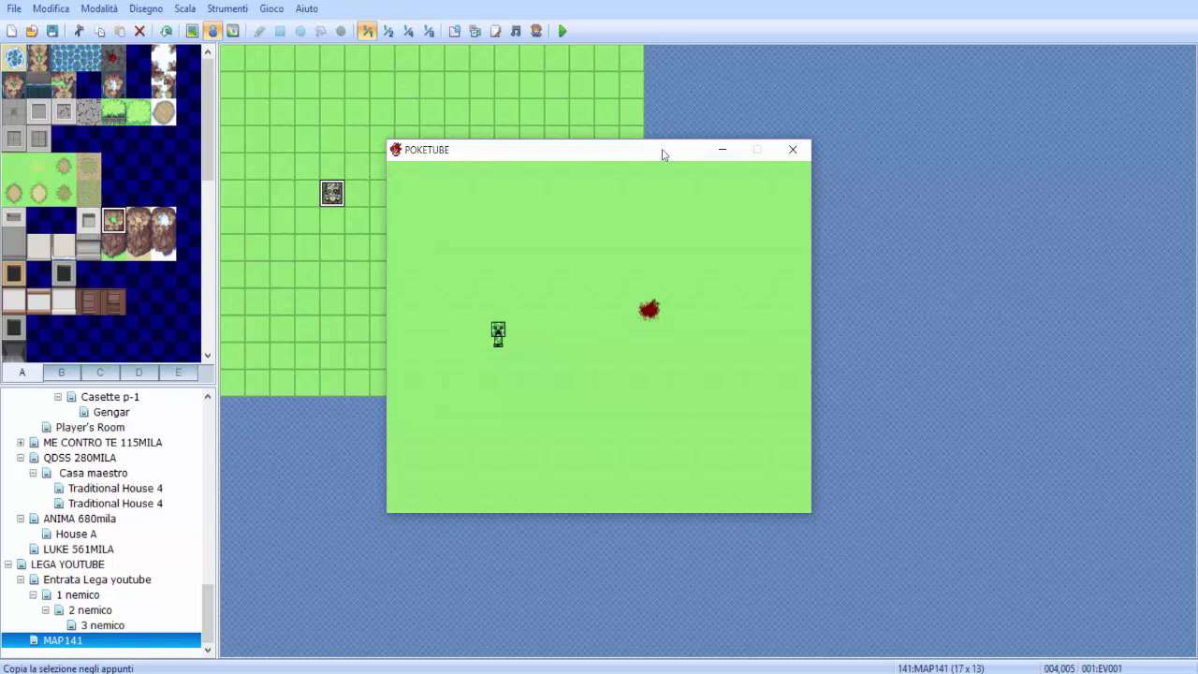
{"action": "left_click", "coordinate": [734, 149]}
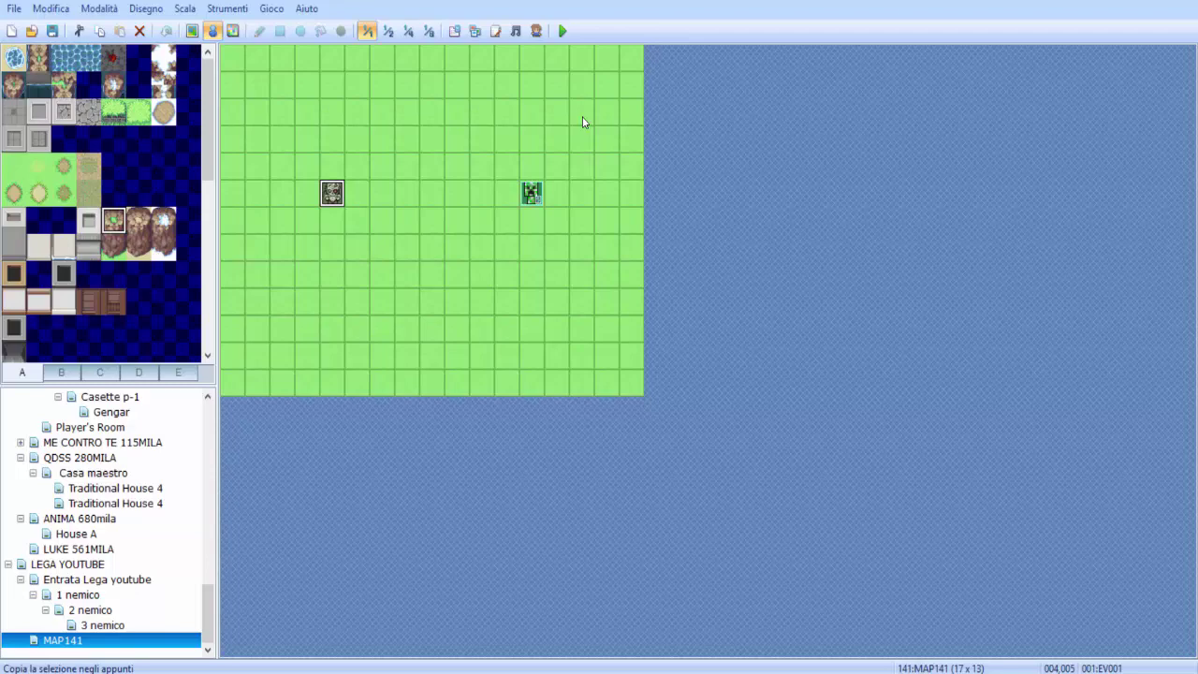
Open the map Cryssness6000 nested under YOTUBE AREA Livello 1.
{"action": "mouse_move", "coordinate": [199, 602]}
{"action": "left_mouse_down"}
{"action": "mouse_move", "coordinate": [204, 466]}
{"action": "mouse_move", "coordinate": [198, 622]}
{"action": "left_mouse_up"}
{"action": "left_click_drag", "start_coordinate": [210, 597], "coordinate": [207, 517]}
{"action": "left_click_drag", "start_coordinate": [206, 510], "coordinate": [204, 436]}
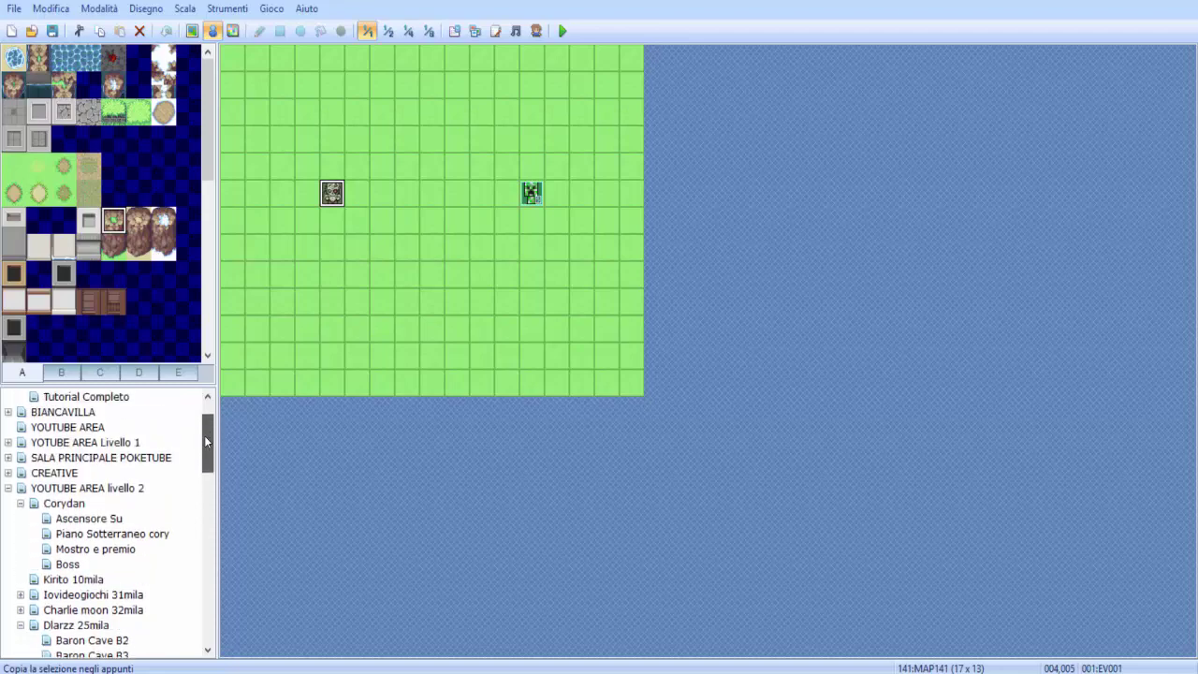
{"action": "left_click", "coordinate": [8, 446]}
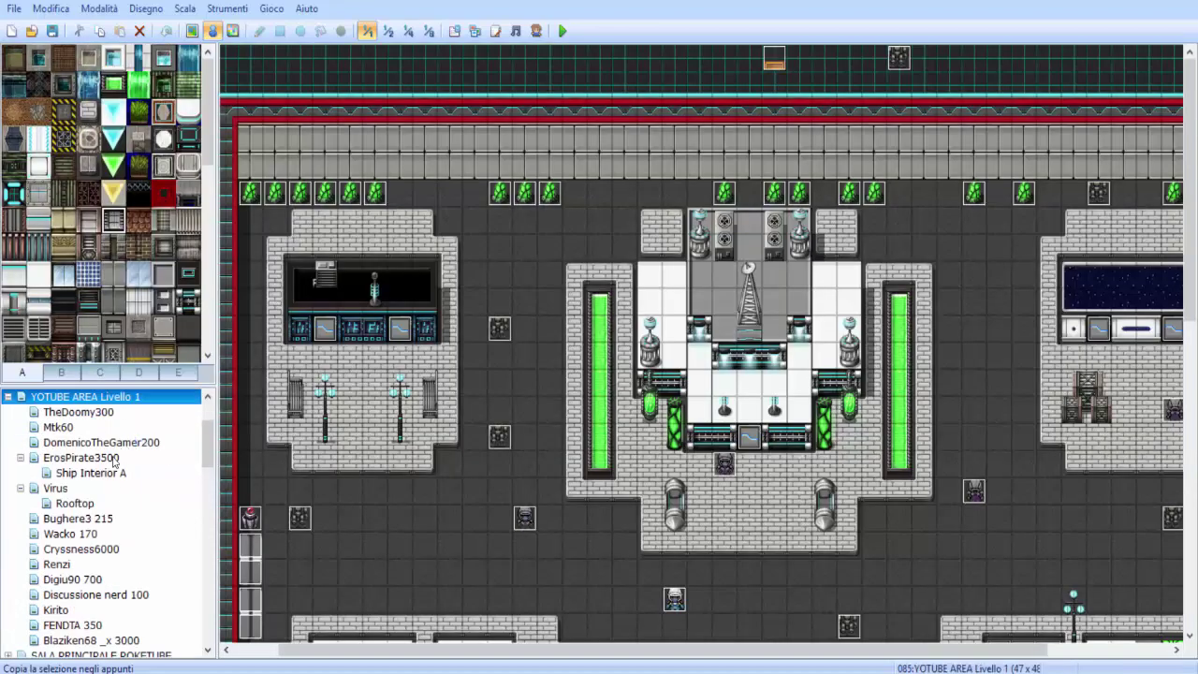
{"action": "left_click", "coordinate": [91, 552]}
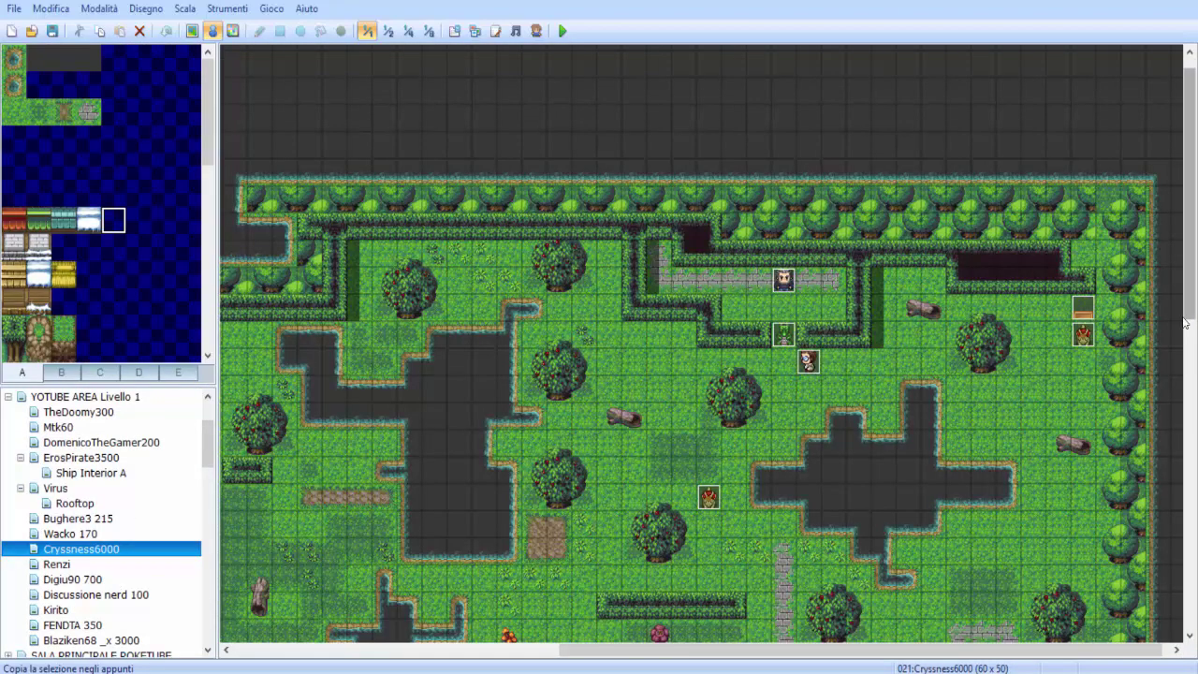
Set the hero's starting position on the grass tile up and left of the stone gate.
{"action": "left_click_drag", "start_coordinate": [1184, 323], "coordinate": [1185, 582]}
{"action": "right_click", "coordinate": [825, 426]}
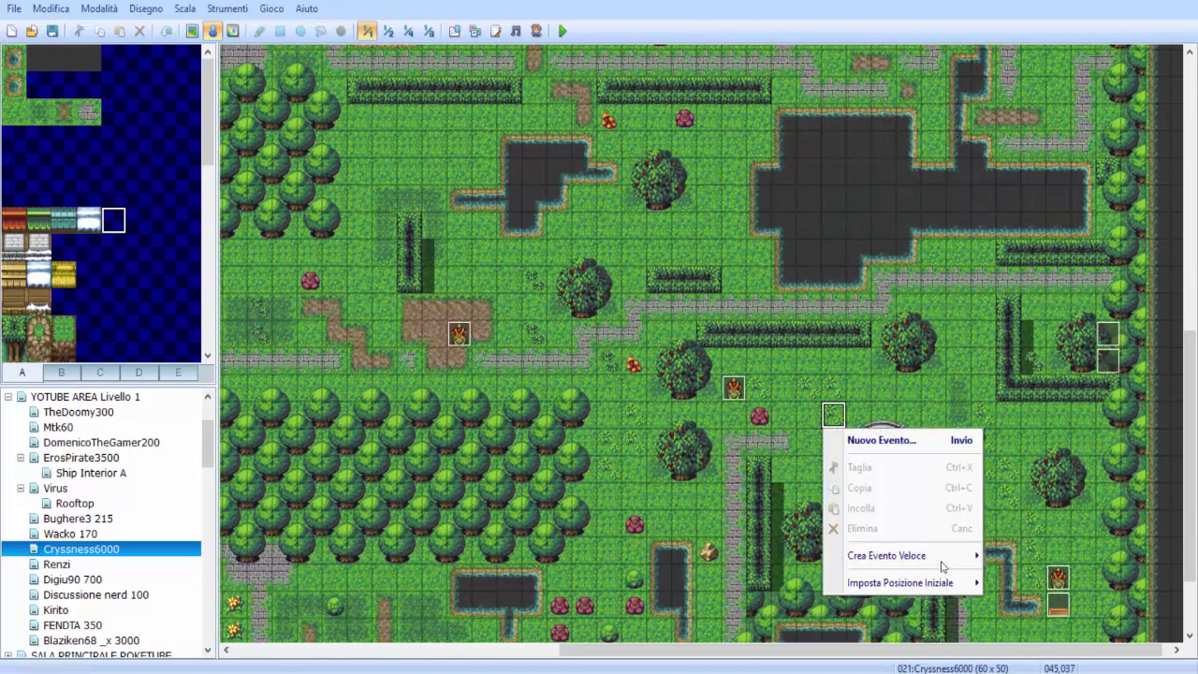
{"action": "mouse_move", "coordinate": [936, 583]}
{"action": "left_click", "coordinate": [1027, 582]}
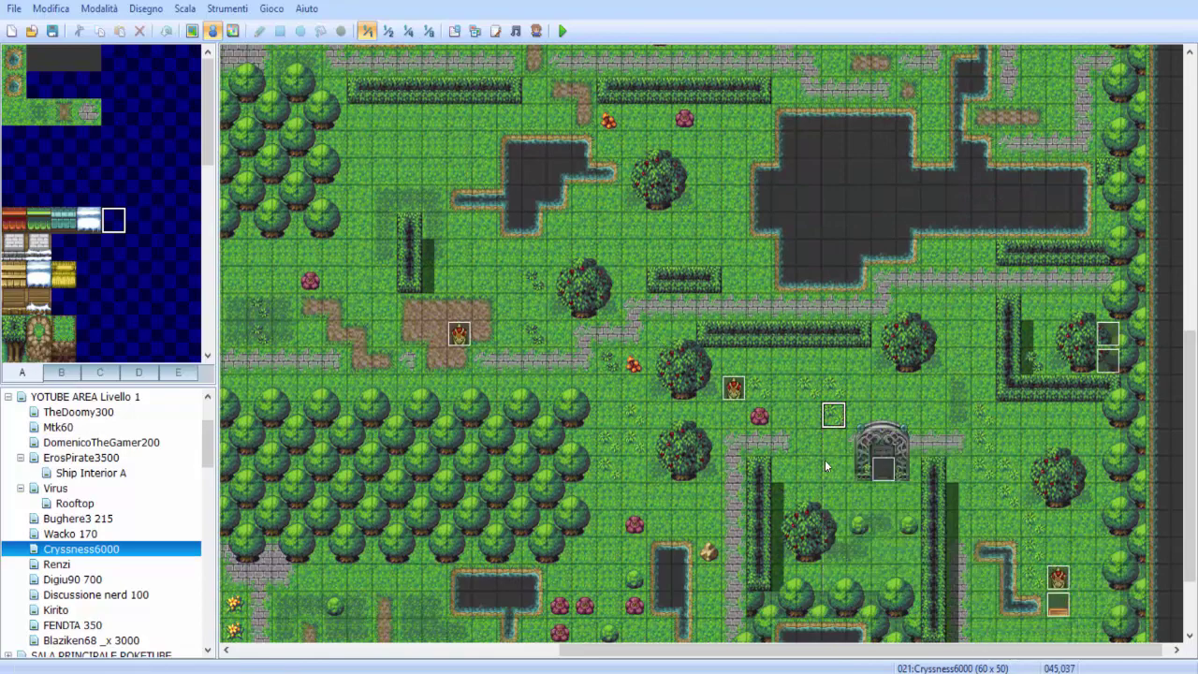
Start a playtest of the Cryssness6000 map with a new game.
{"action": "key", "text": "F12"}
{"action": "key", "text": "Return"}
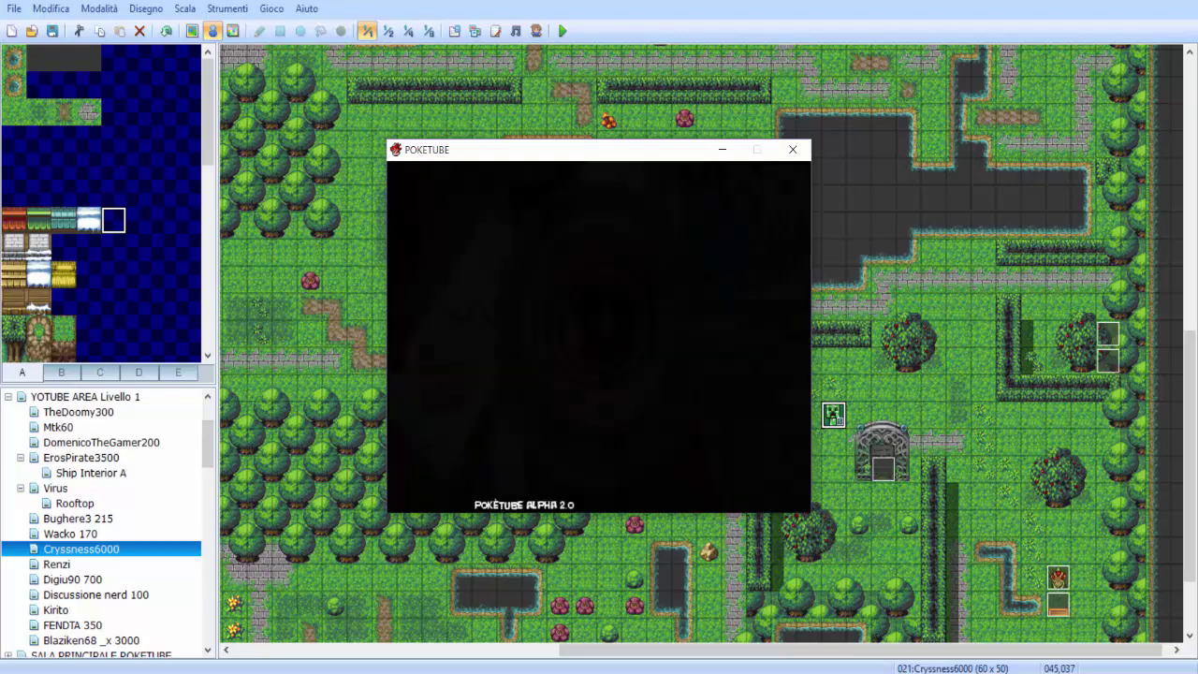
{"action": "key", "text": "Return"}
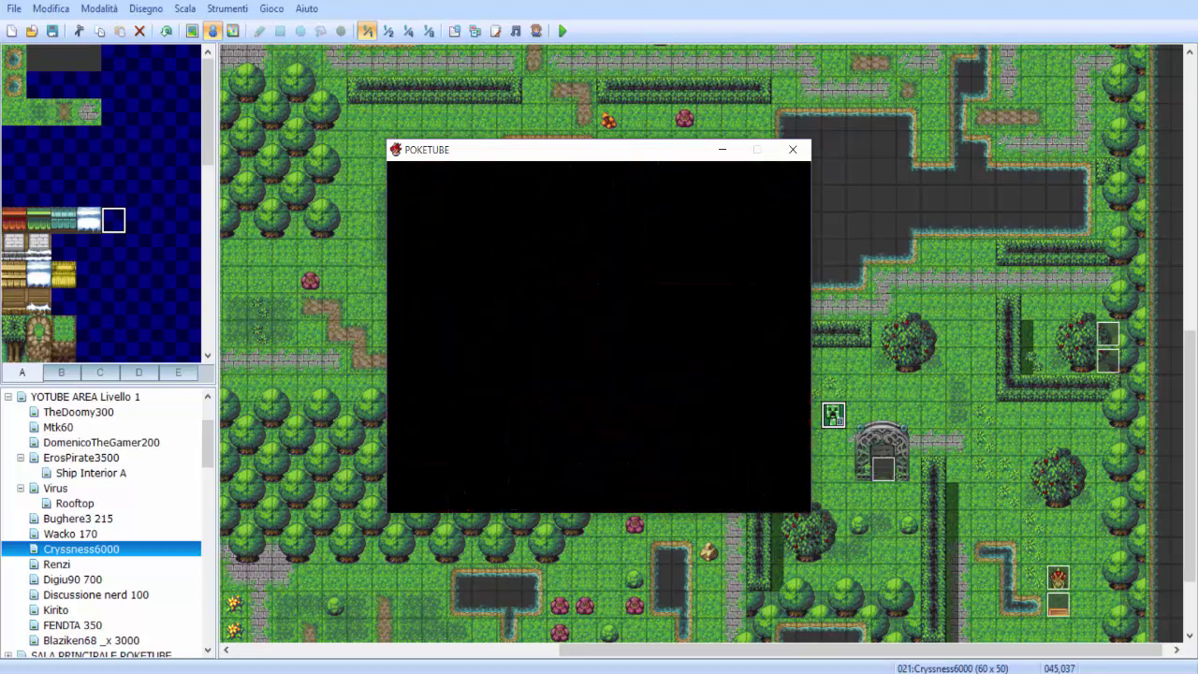
Walk the hero around the stone gate and up to the path to test how the nearby monsters chase.
{"action": "key", "text": "Right"}
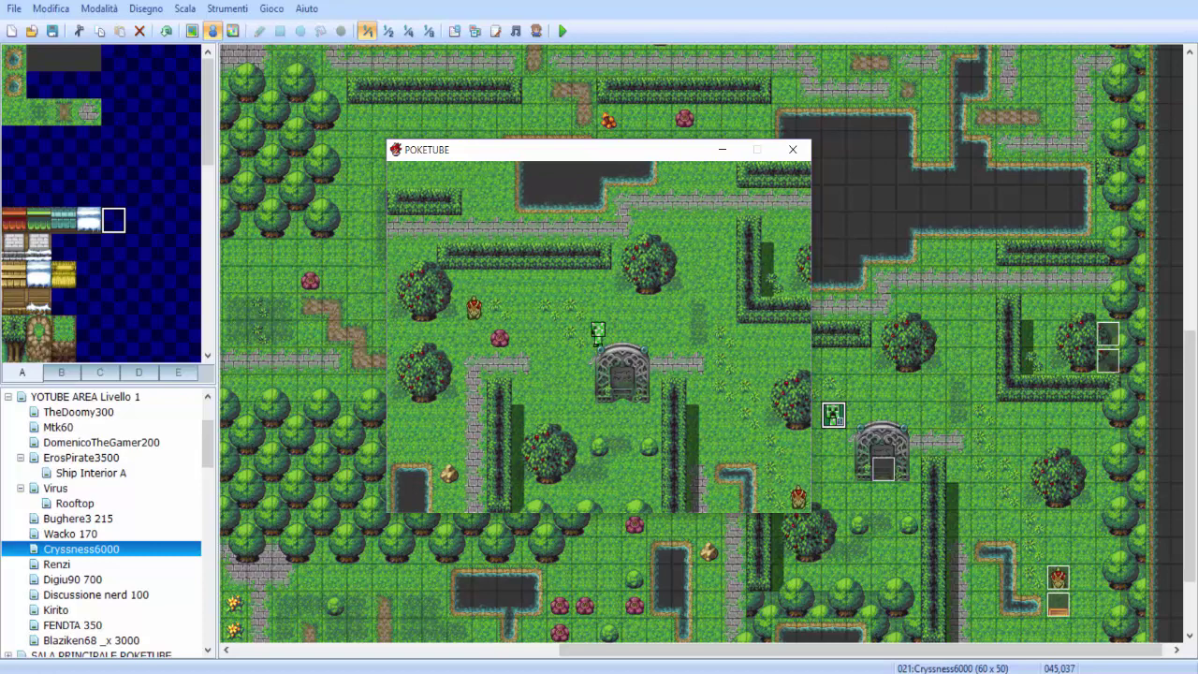
{"action": "key", "text": "Up"}
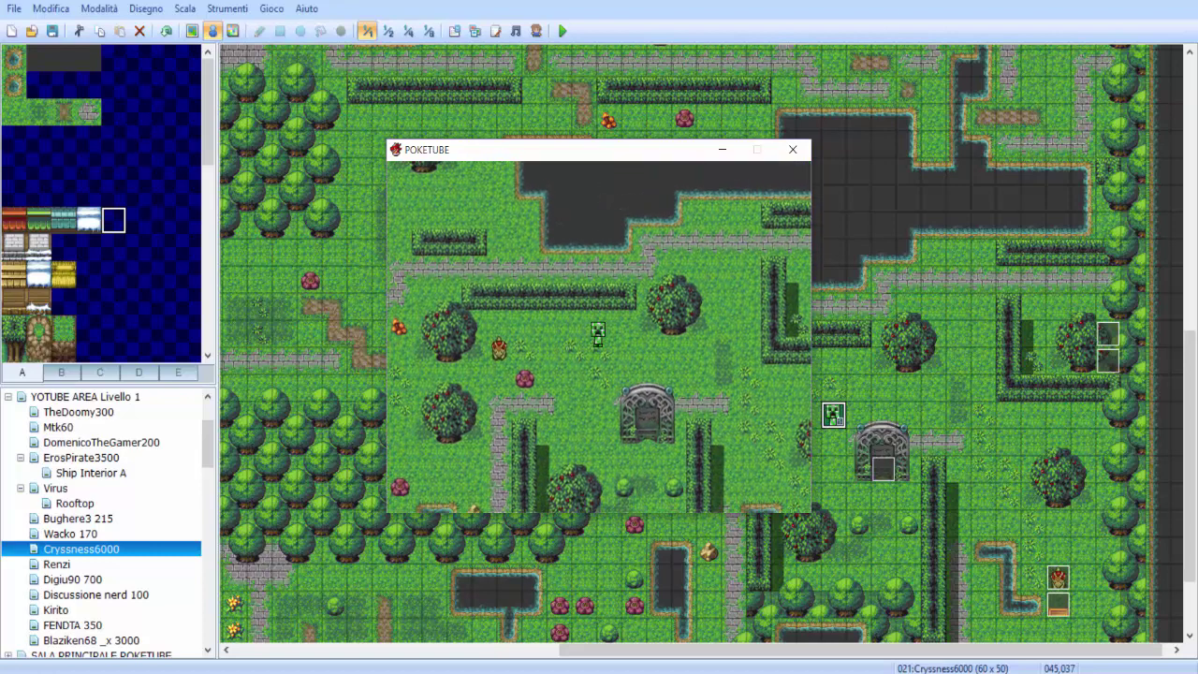
{"action": "key", "text": "Right"}
{"action": "key", "text": "Right"}
{"action": "key", "text": "Down"}
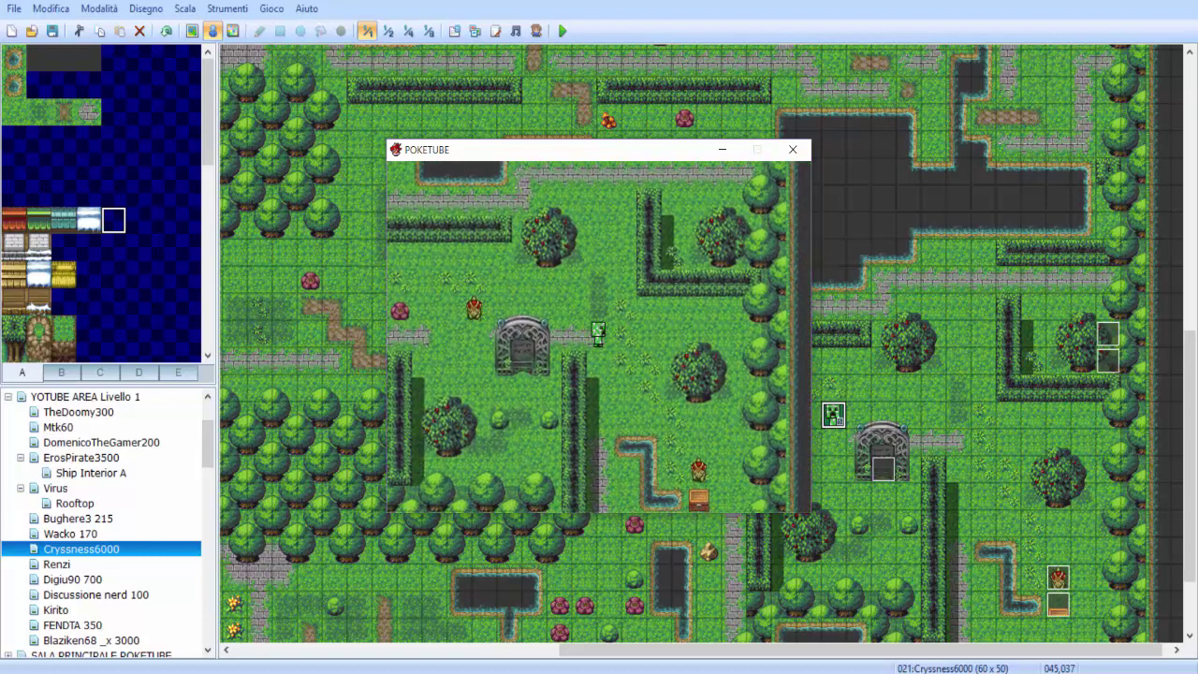
{"action": "key", "text": "Up"}
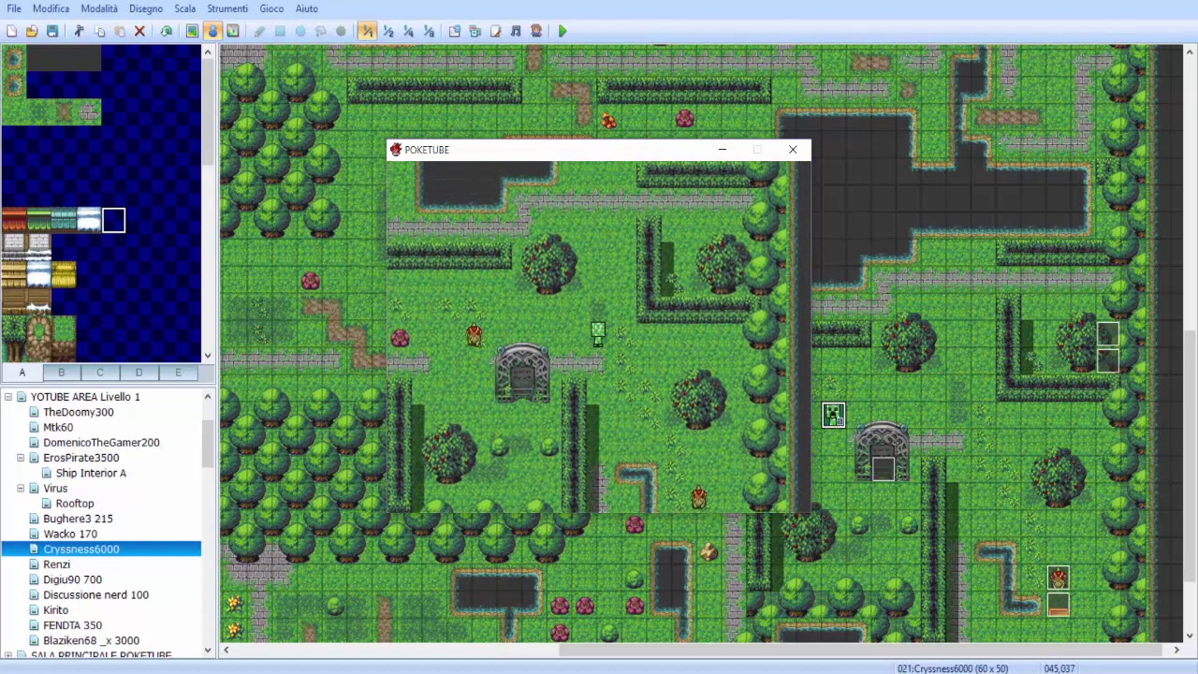
{"action": "key", "text": "Left"}
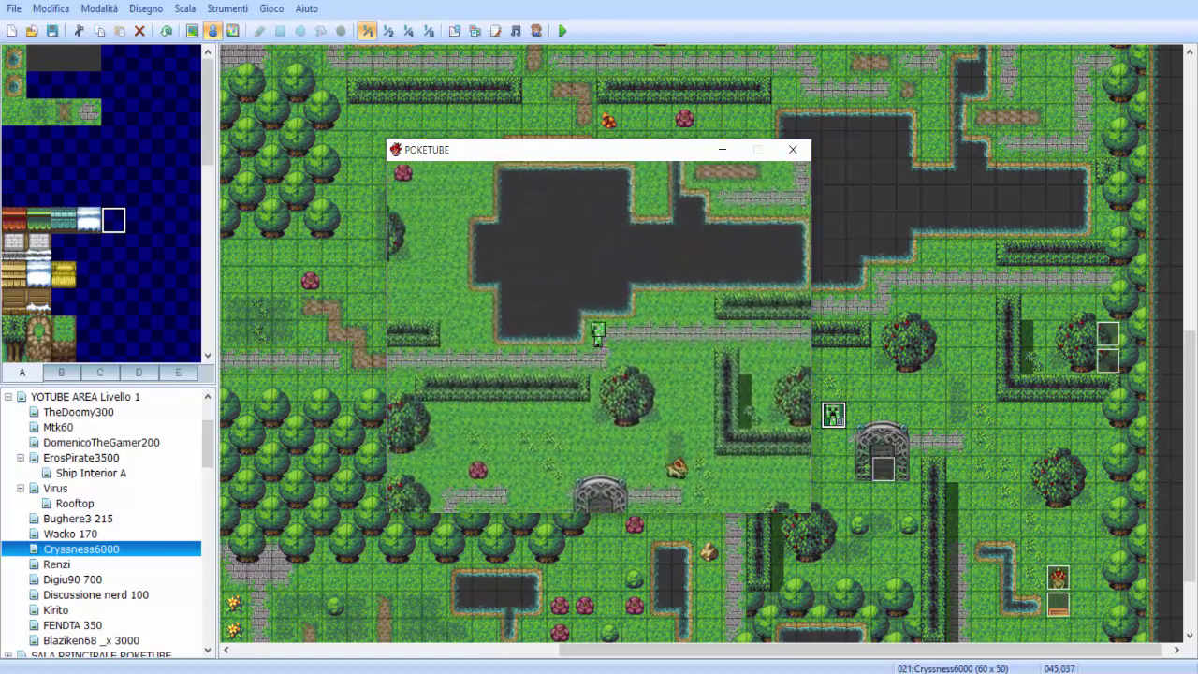